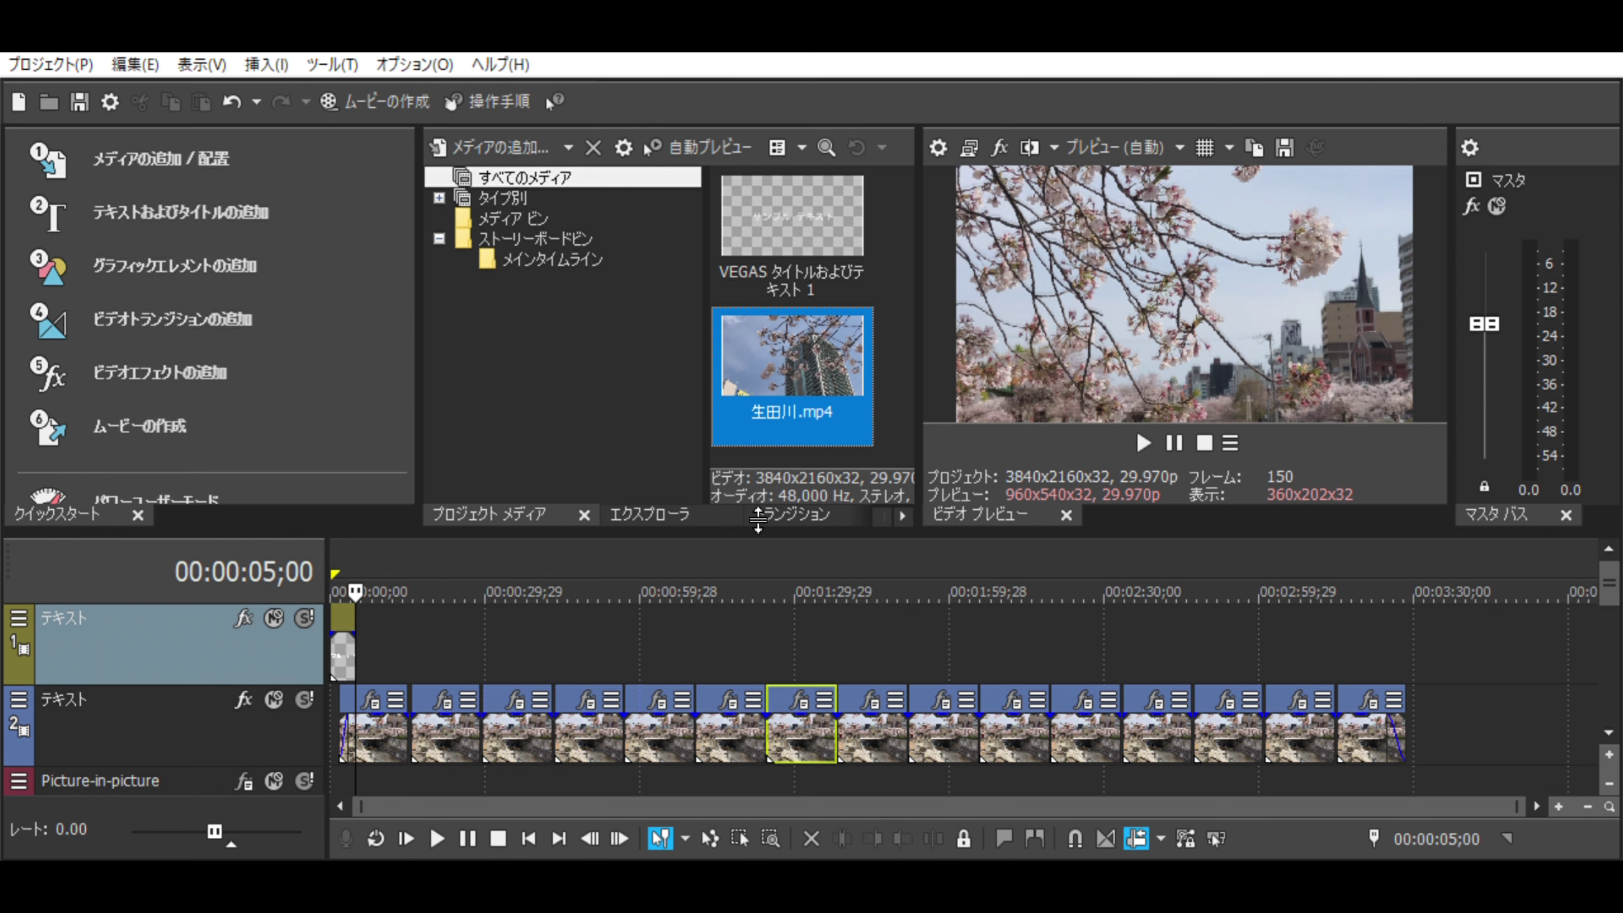
- Enlarge the video preview by shrinking the surrounding panels, and open the list of video effects beside it
{"action": "left_click_drag", "start_coordinate": [757, 520], "coordinate": [758, 602]}
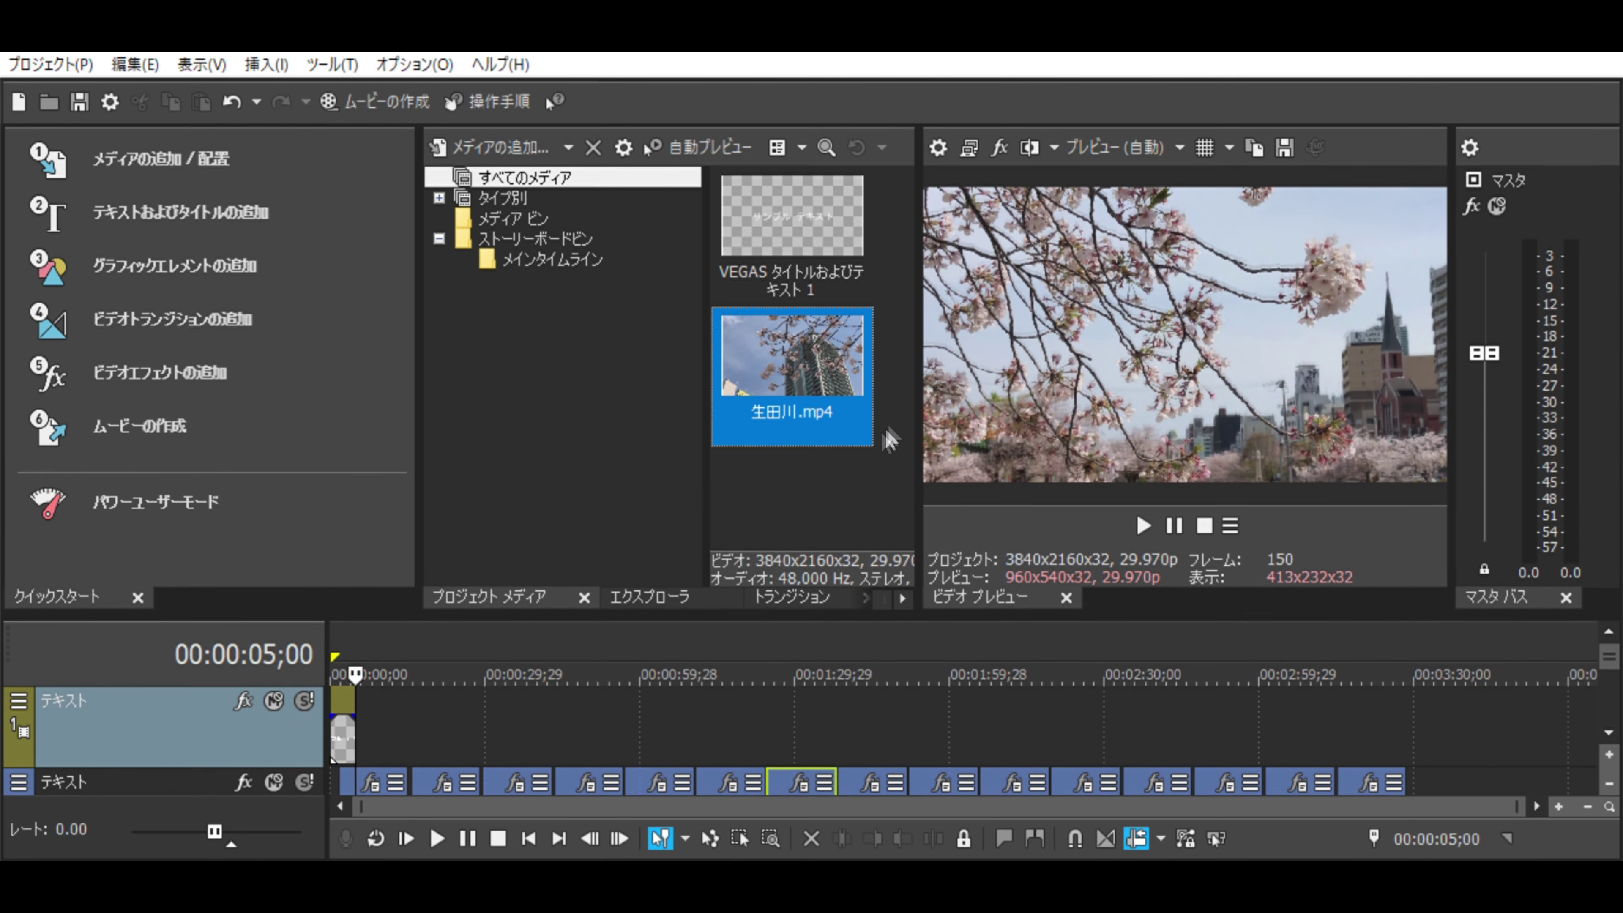
{"action": "left_click_drag", "start_coordinate": [928, 404], "coordinate": [590, 398]}
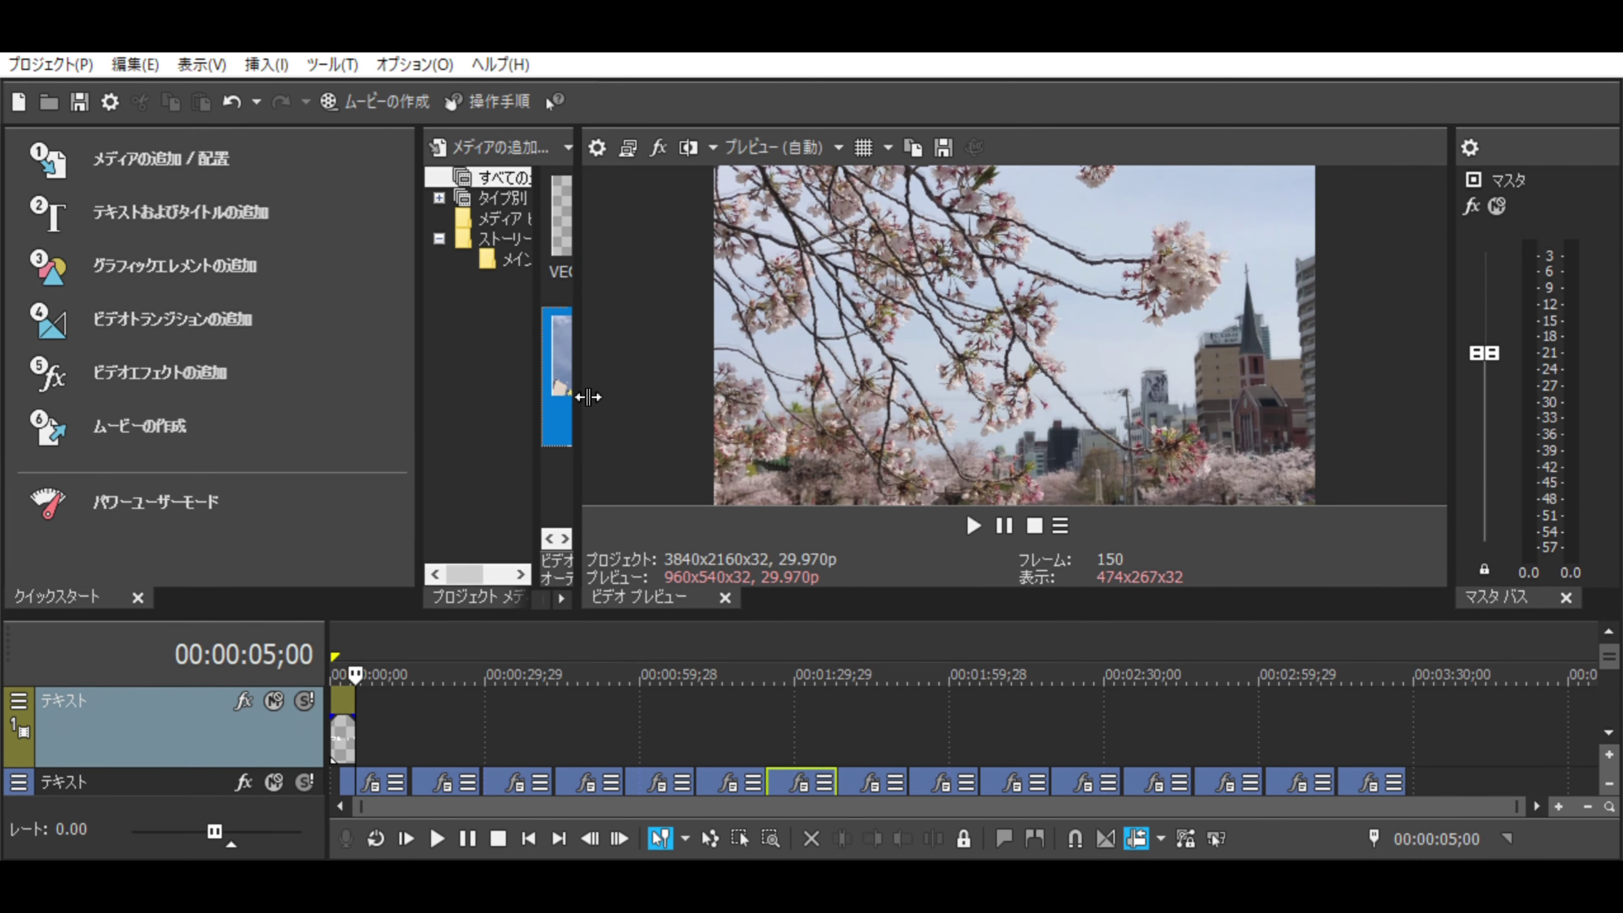
{"action": "left_click_drag", "start_coordinate": [1463, 354], "coordinate": [1573, 352]}
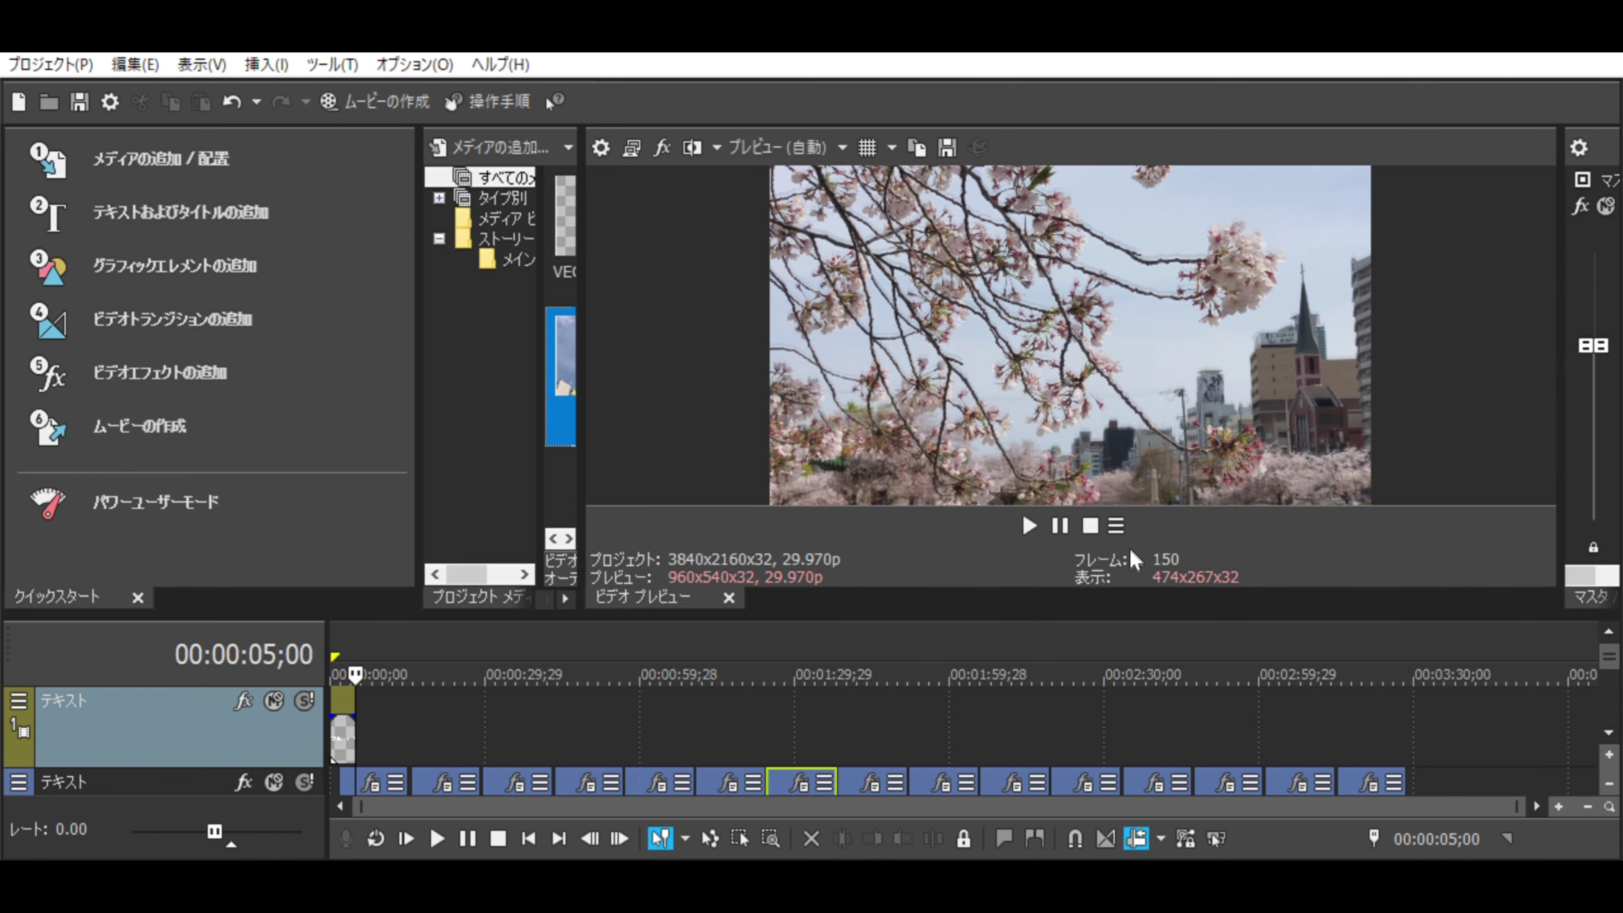
{"action": "left_click", "coordinate": [208, 369]}
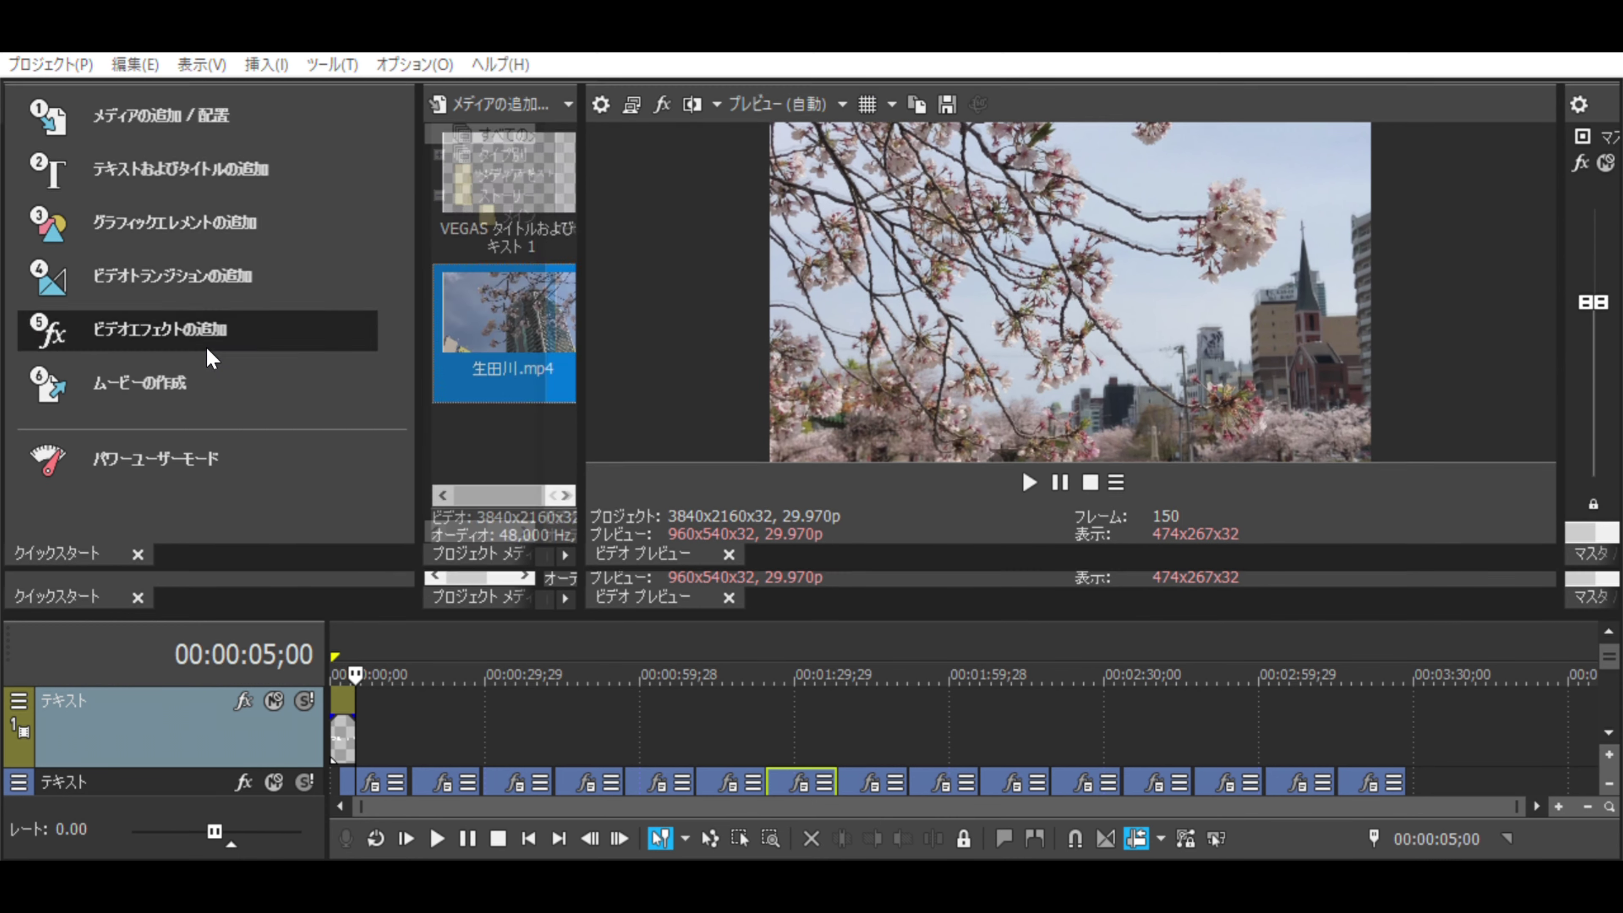
{"action": "left_click_drag", "start_coordinate": [990, 275], "coordinate": [446, 343]}
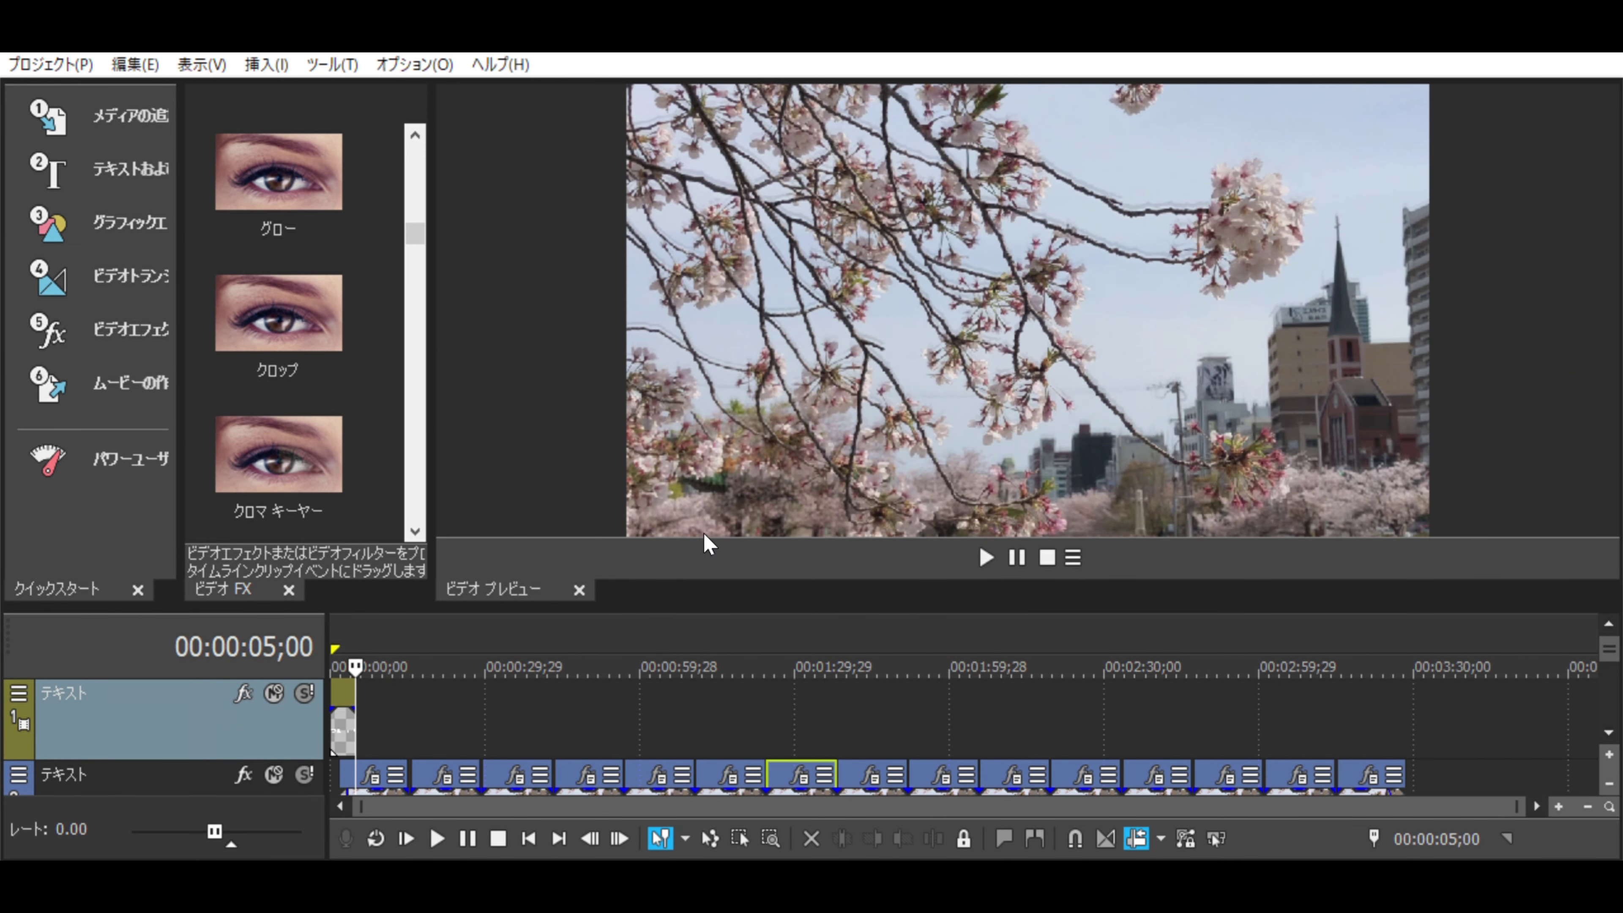
- Play the project from its beginning through the sample title into the first video clip, and pause
{"action": "left_click_drag", "start_coordinate": [367, 658], "coordinate": [335, 658]}
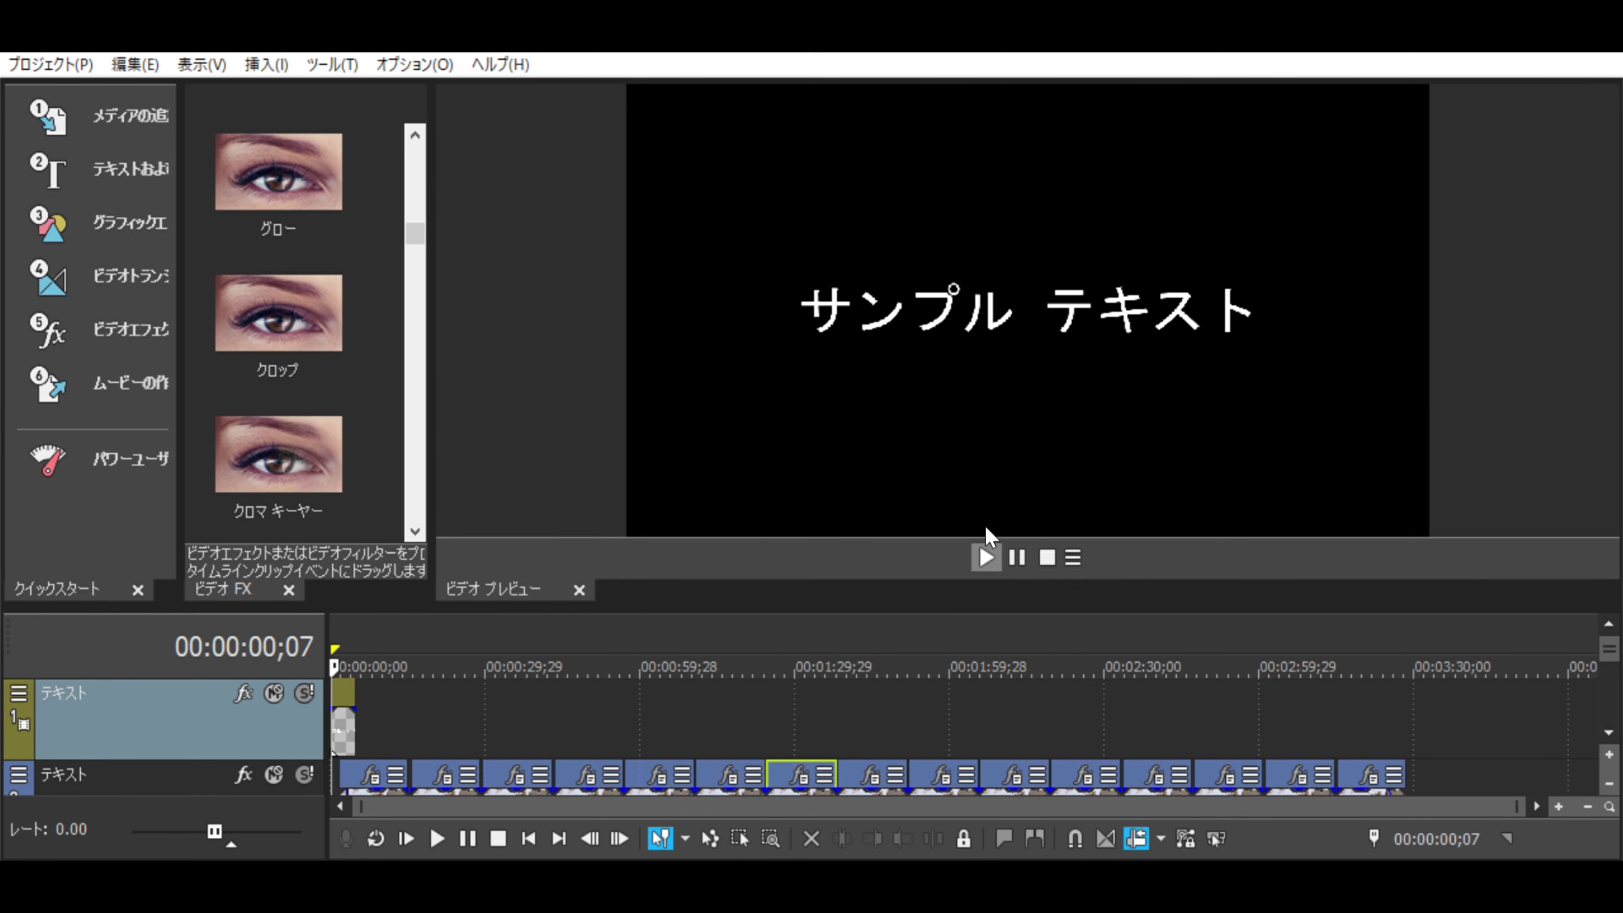
{"action": "key", "text": "space"}
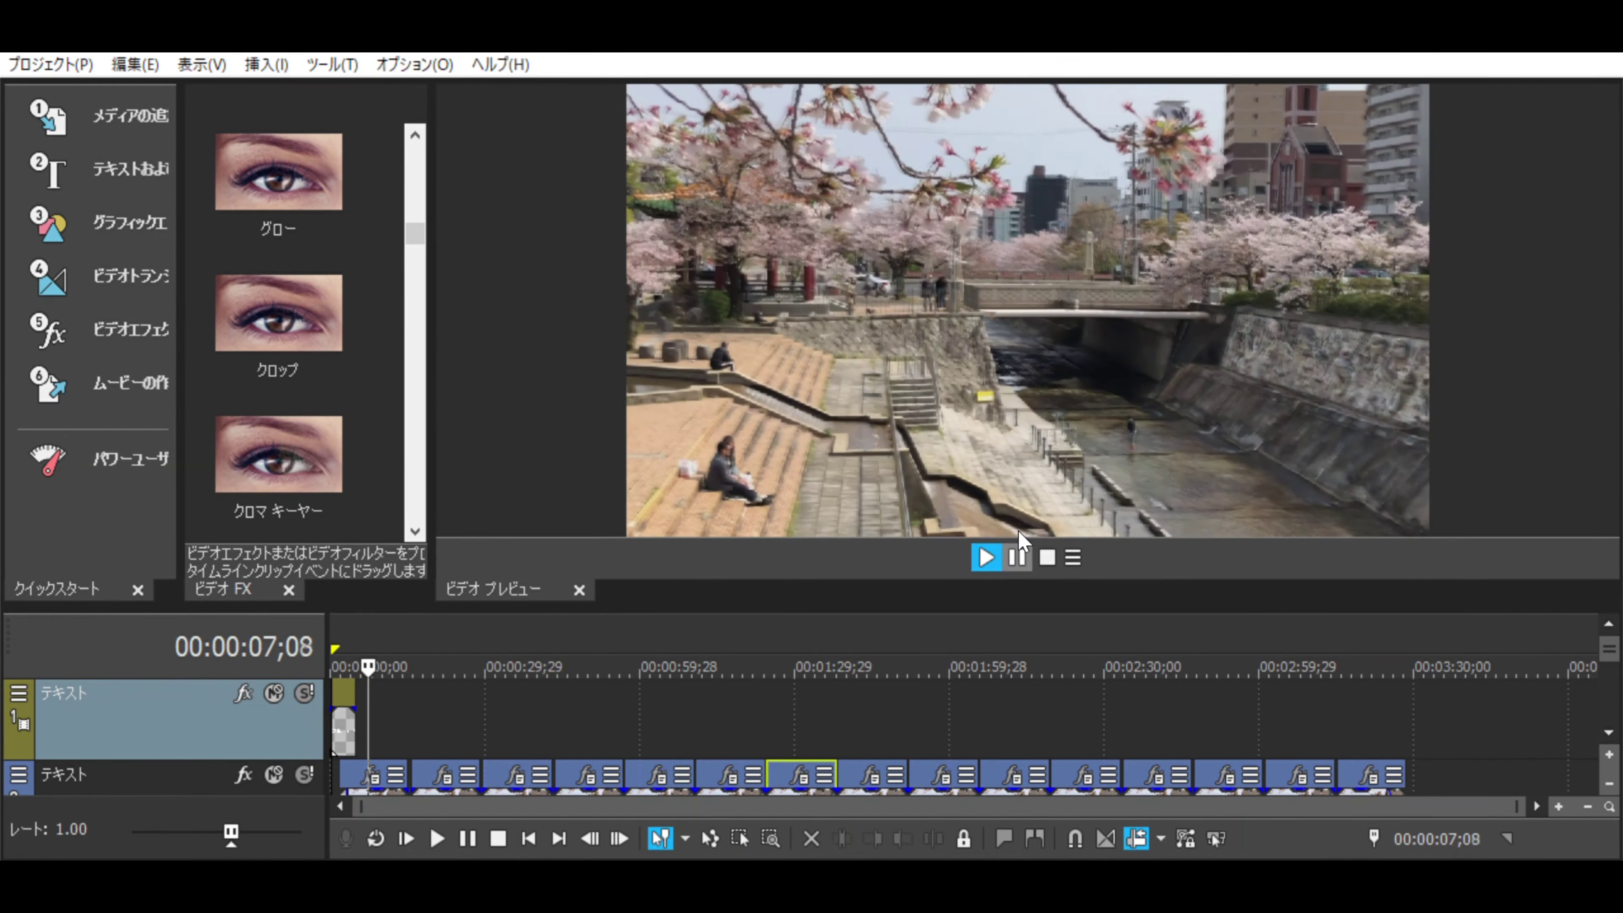
{"action": "left_click", "coordinate": [1016, 556]}
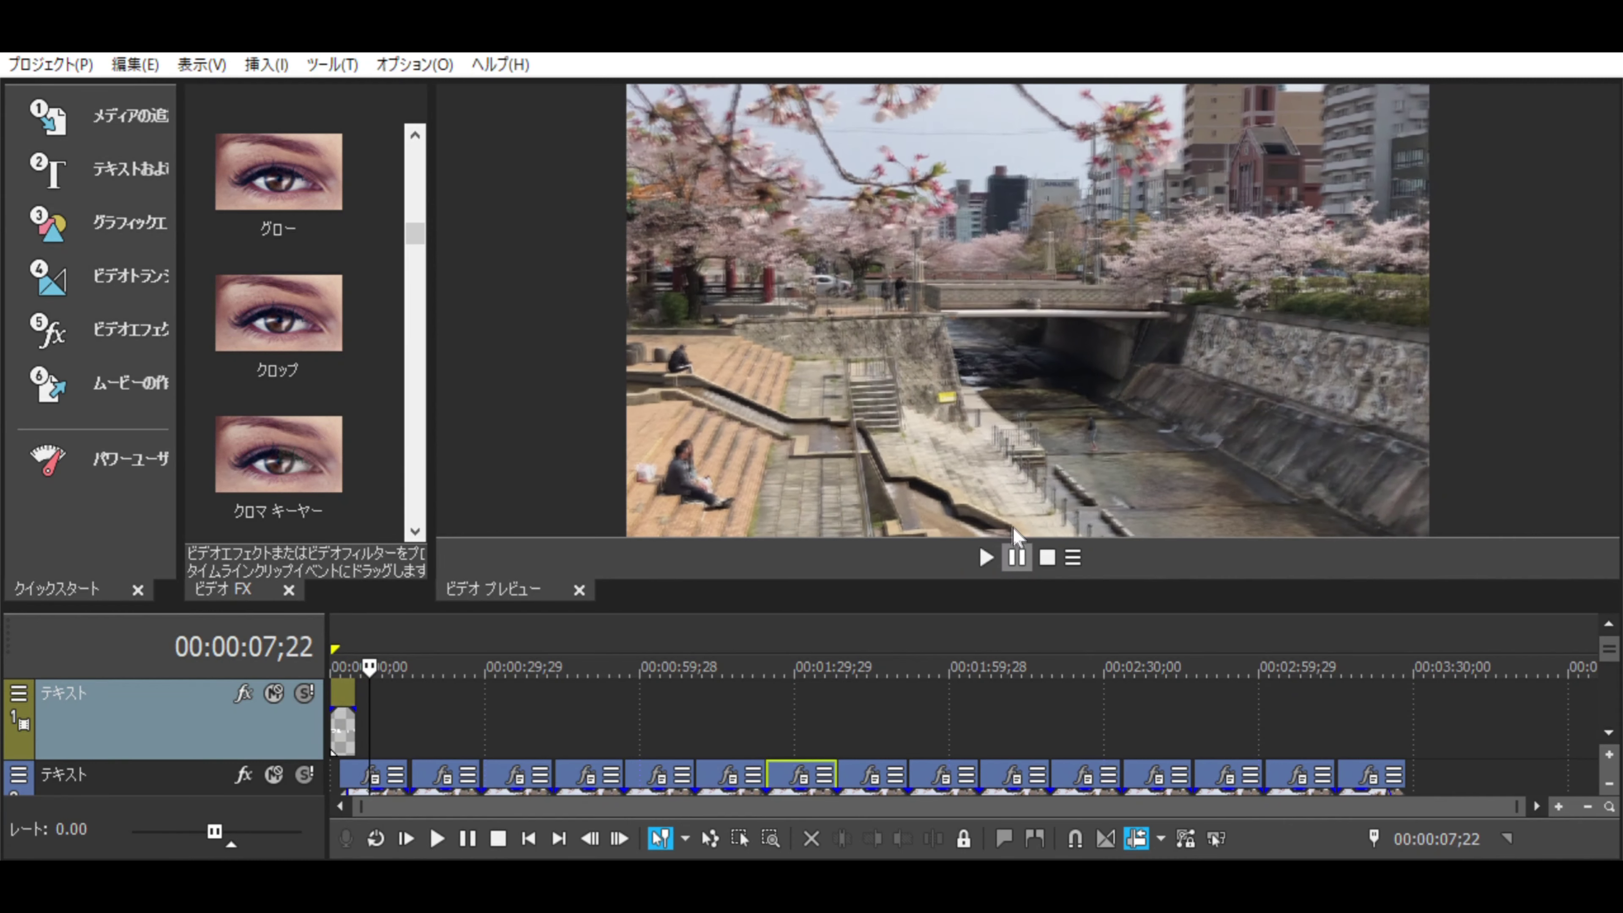
- Delete the sample title clip at the start of the timeline and the empty text track that held it
{"action": "left_click", "coordinate": [350, 700]}
{"action": "left_click_drag", "start_coordinate": [360, 707], "coordinate": [291, 713]}
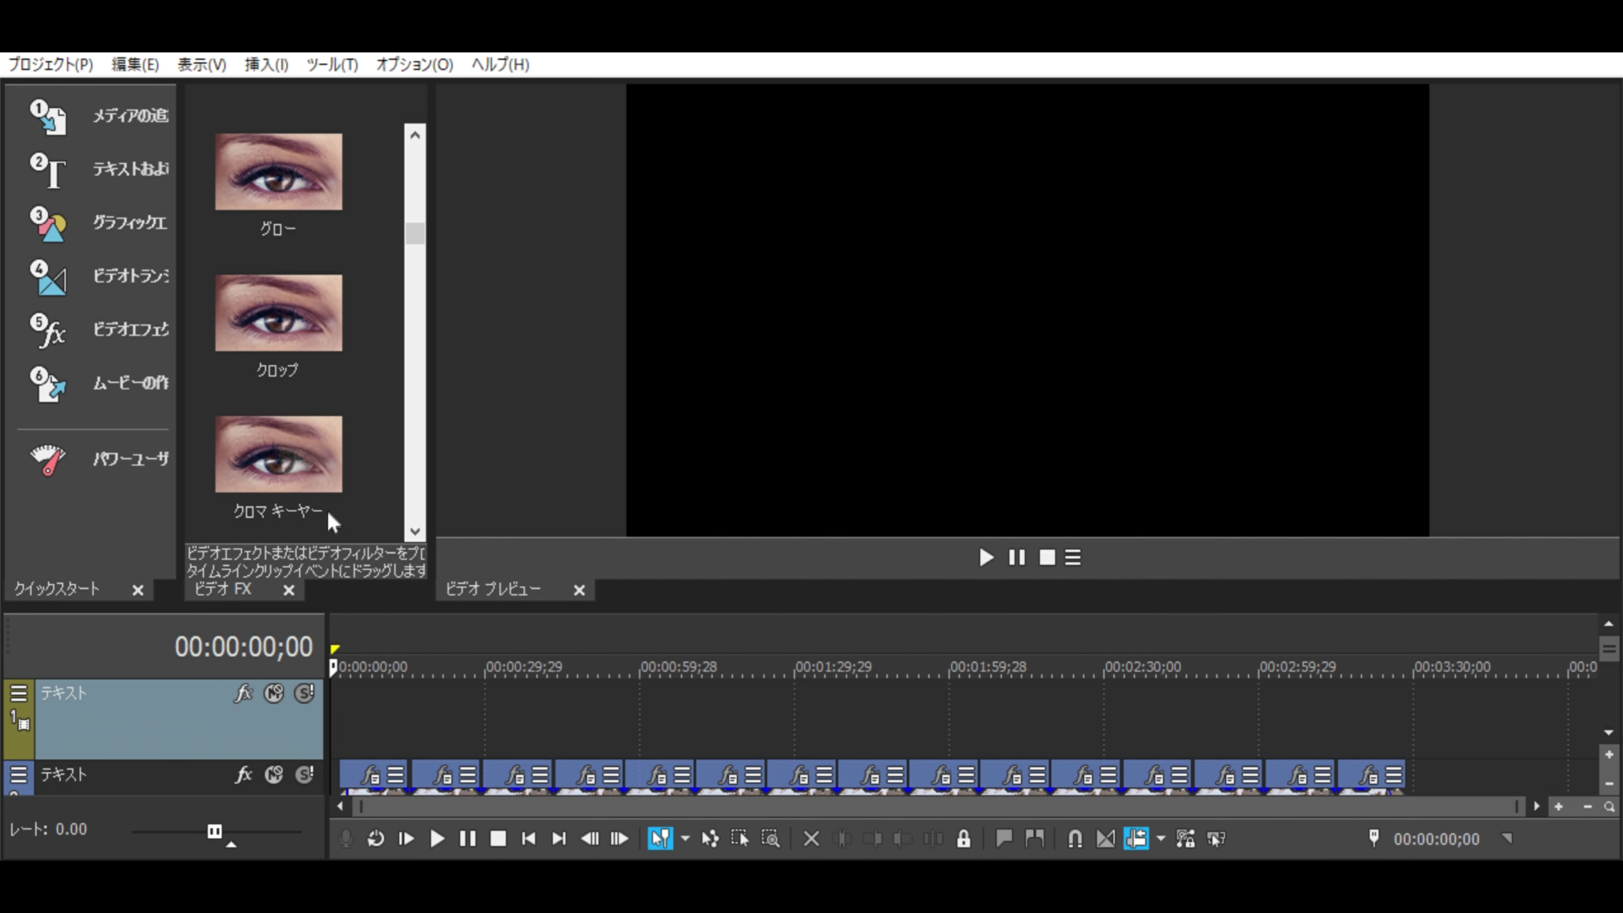
{"action": "key", "text": "Delete"}
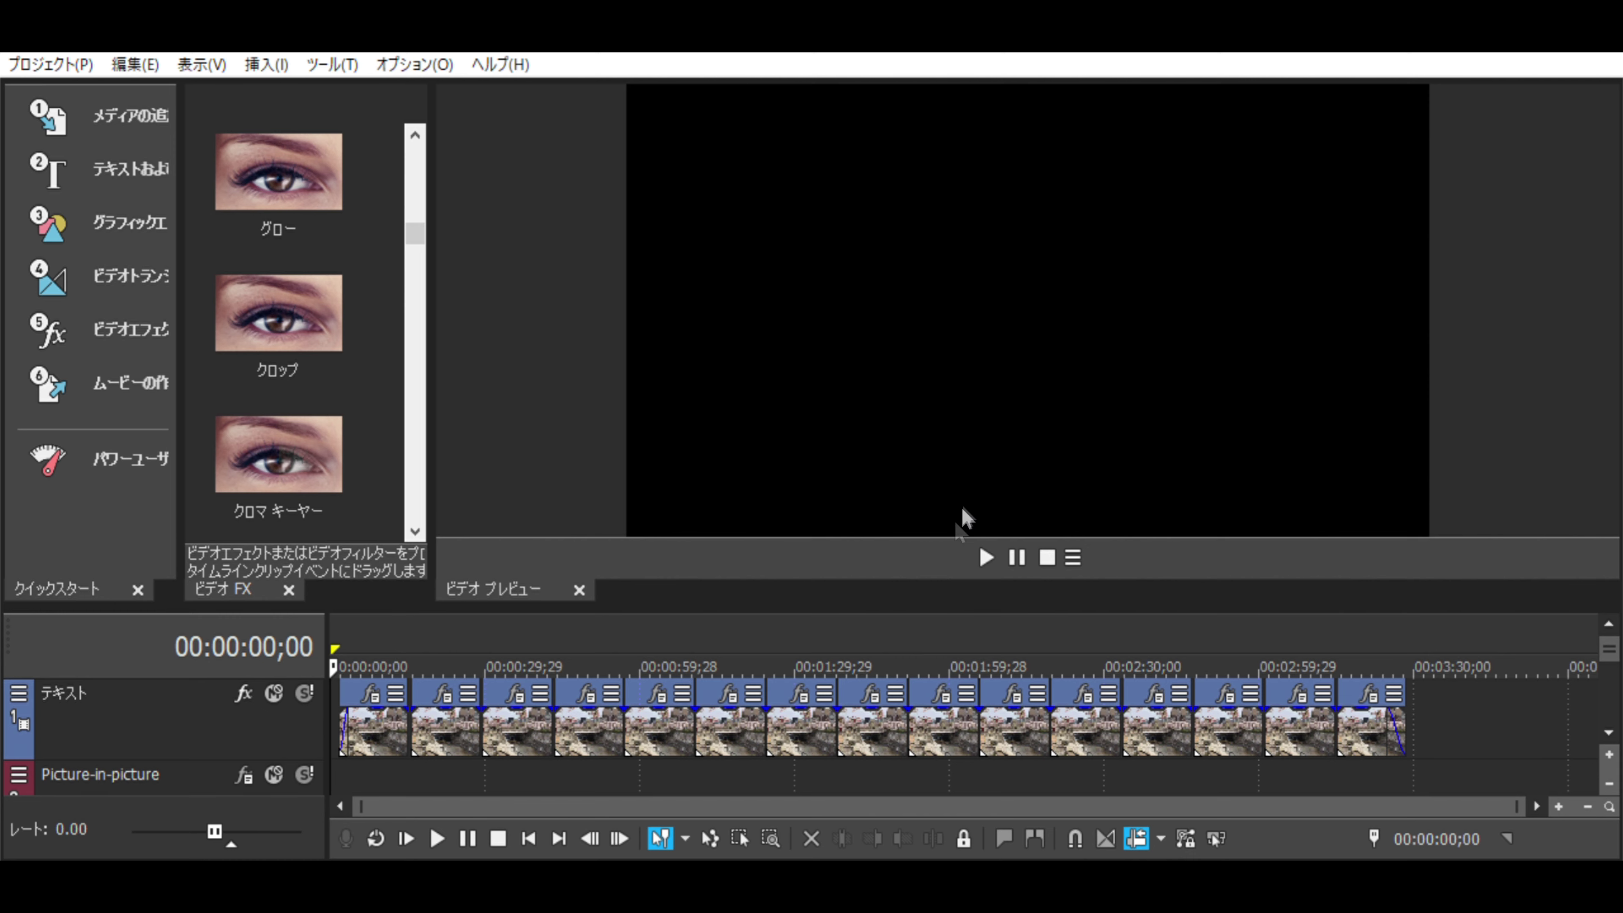
- Make the video preview taller, start playback from the beginning, and return to the start of the video effects list
{"action": "left_click_drag", "start_coordinate": [937, 598], "coordinate": [932, 659]}
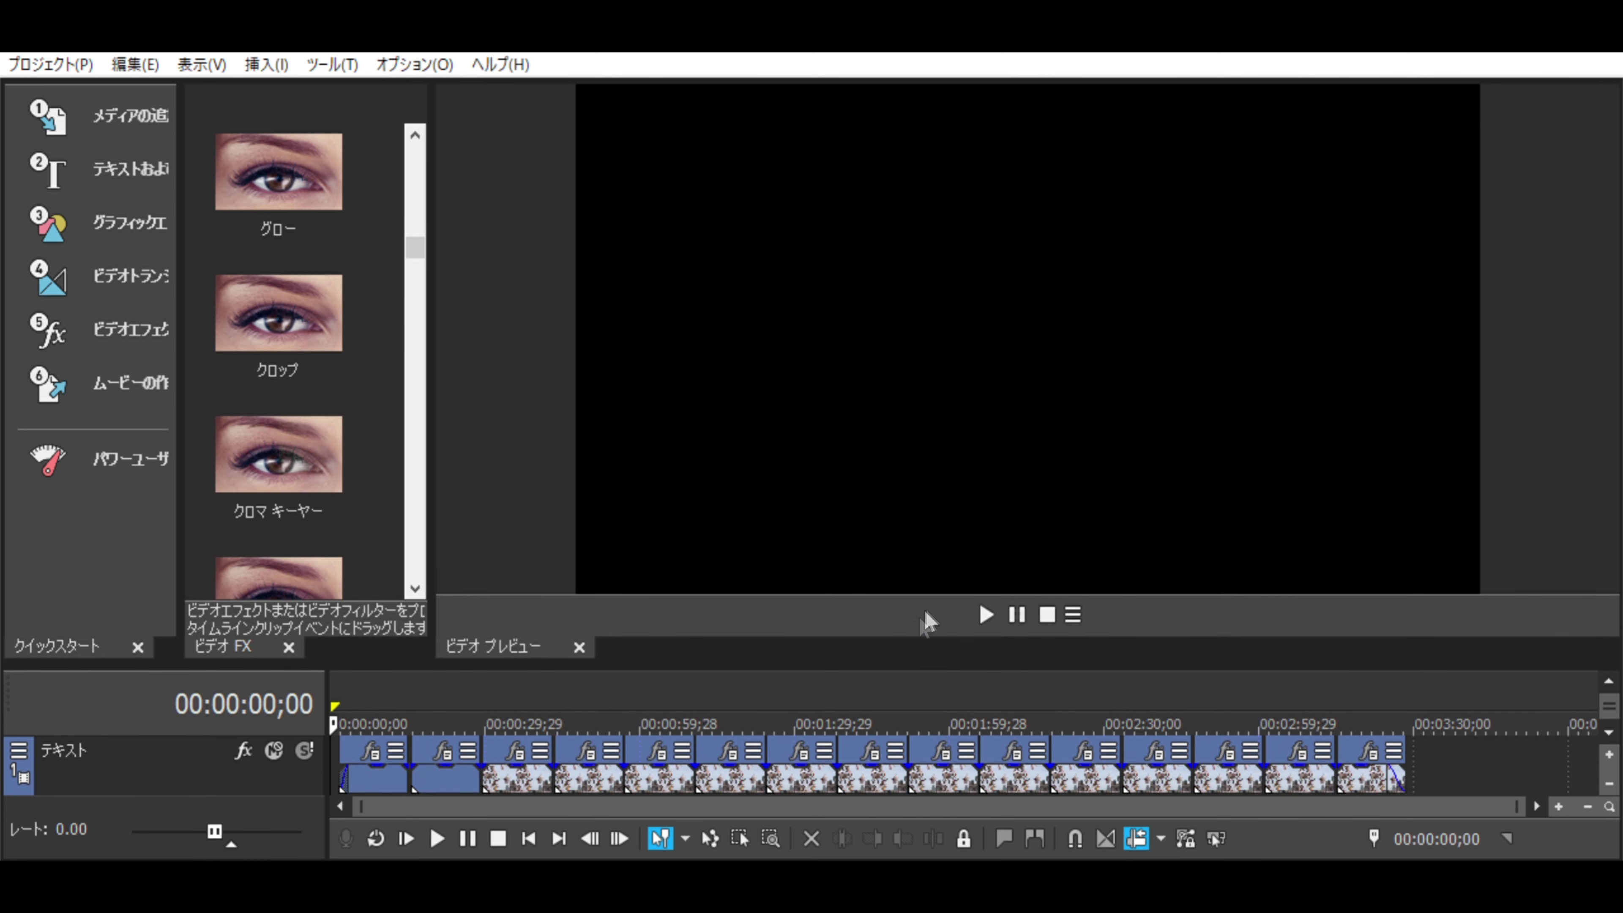
{"action": "left_click", "coordinate": [984, 612]}
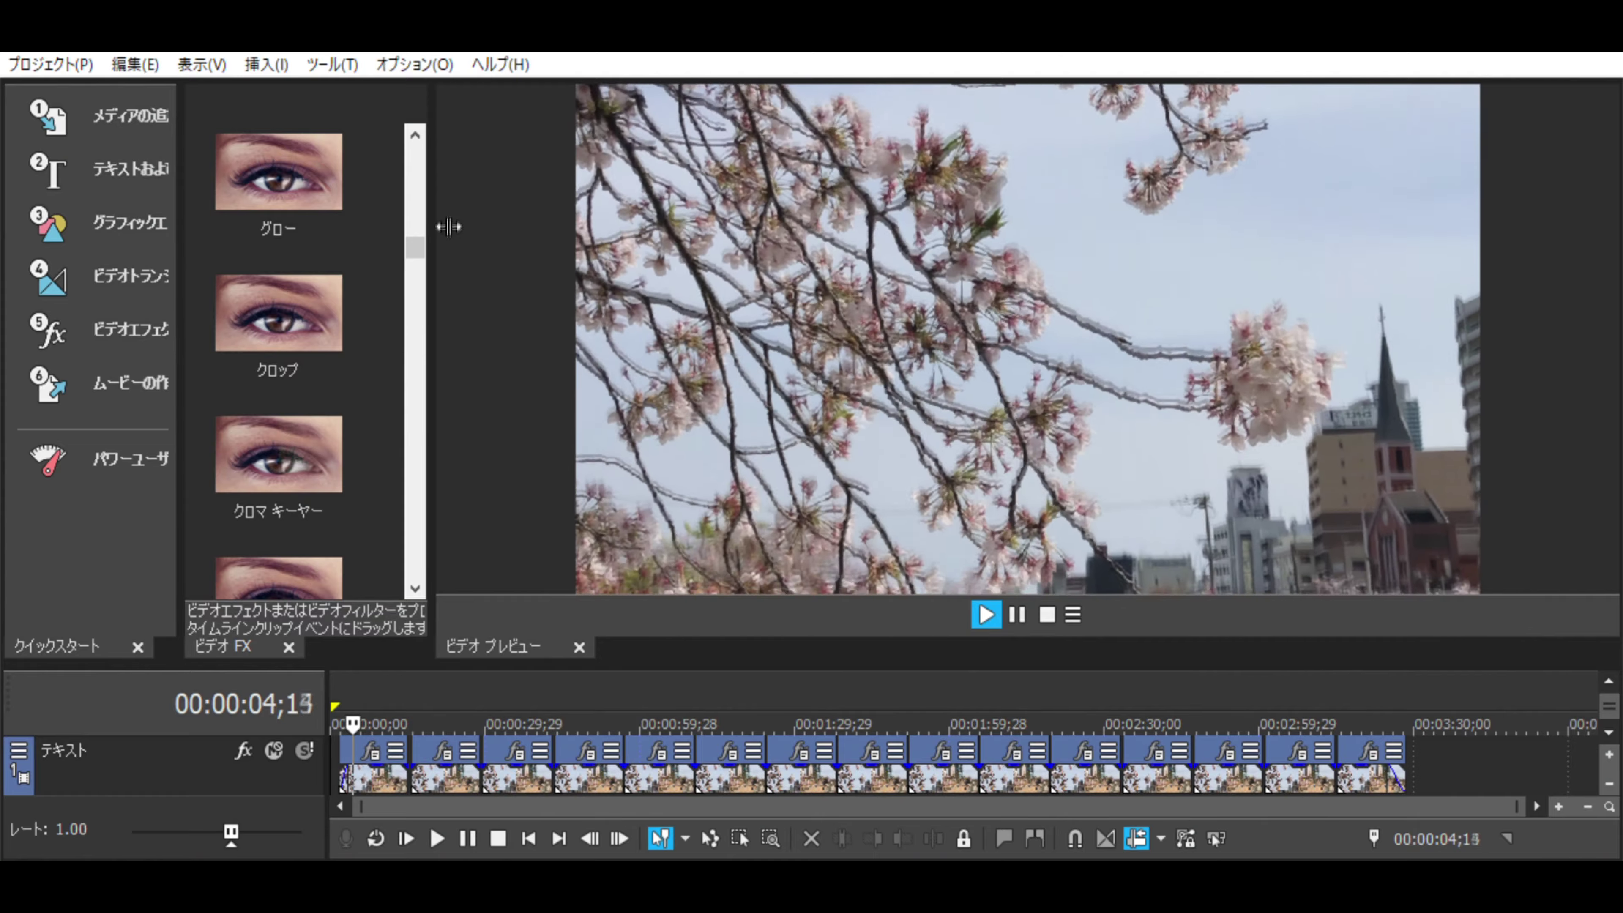
{"action": "scroll", "coordinate": [382, 250], "scroll_direction": "down", "scroll_amount": 1}
{"action": "scroll", "coordinate": [376, 243], "scroll_direction": "up", "scroll_amount": 6}
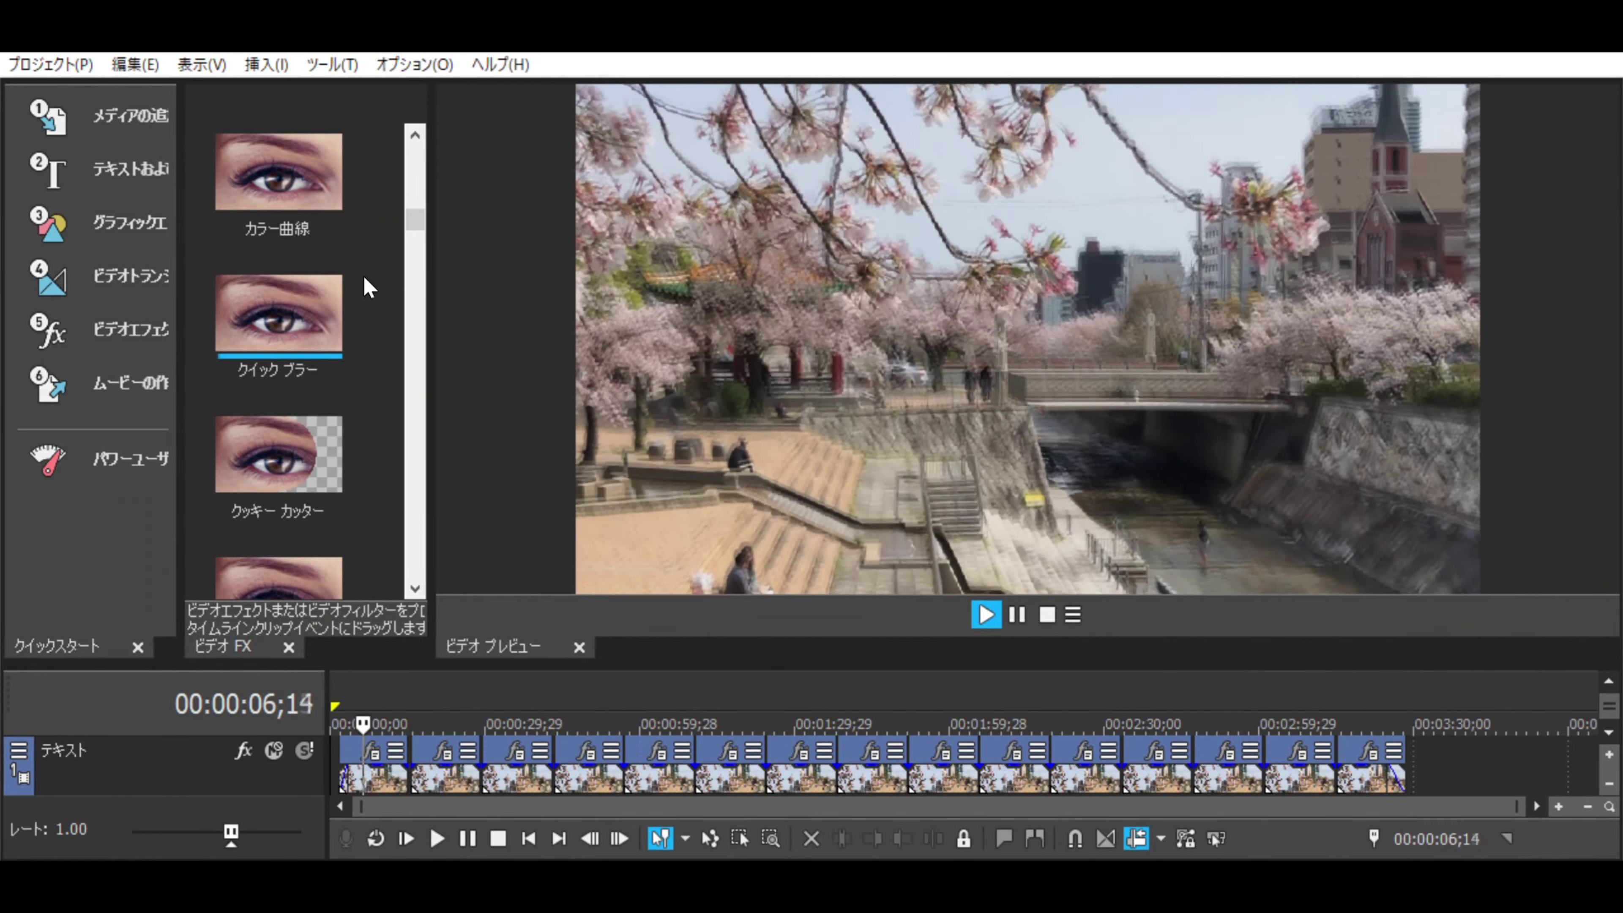
{"action": "scroll", "coordinate": [381, 277], "scroll_direction": "up", "scroll_amount": 3}
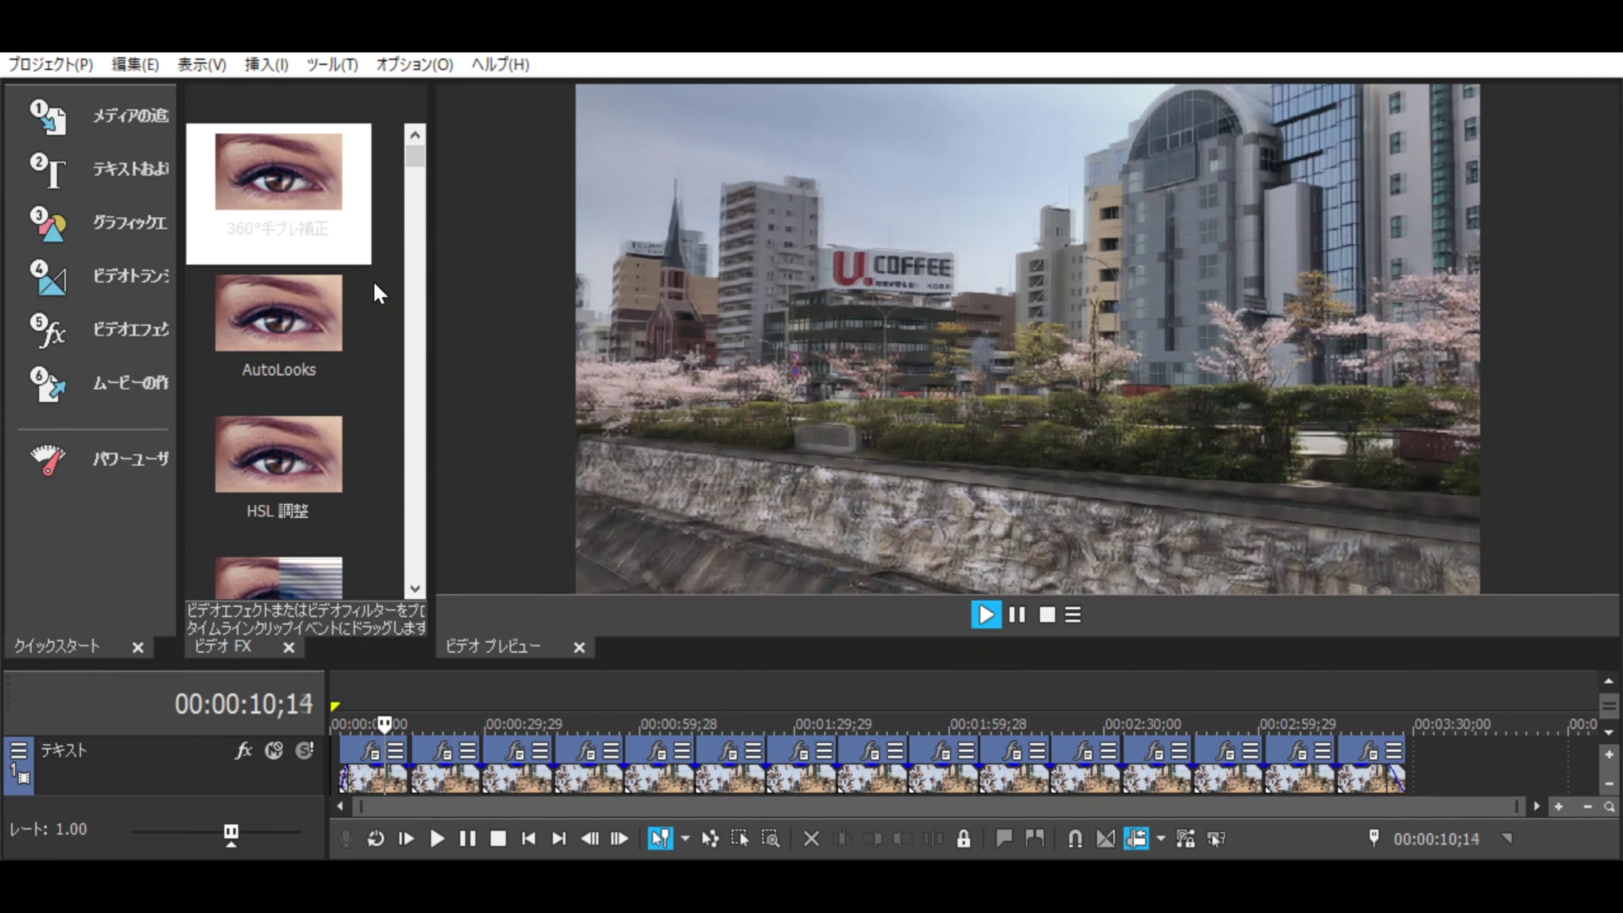
- Examine the available video effects from AutoLooks through ピクチャ・イン・ピクチャ while the timeline's sample clips keep playing
{"action": "scroll", "coordinate": [378, 291], "scroll_direction": "down", "scroll_amount": 1}
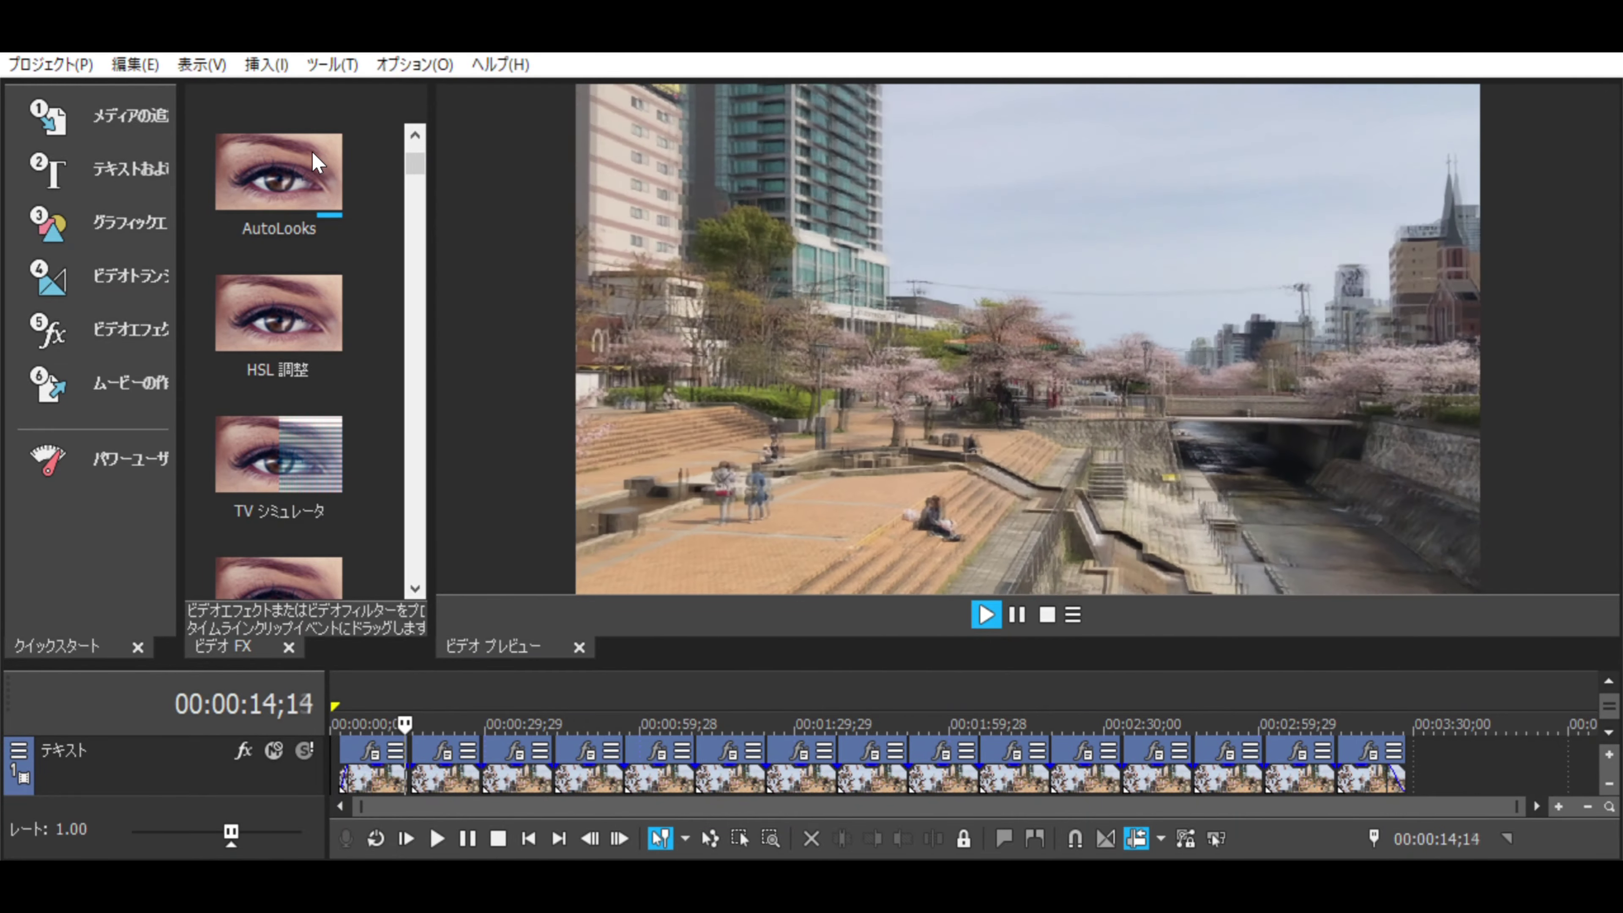
{"action": "scroll", "coordinate": [295, 432], "scroll_direction": "down", "scroll_amount": 1}
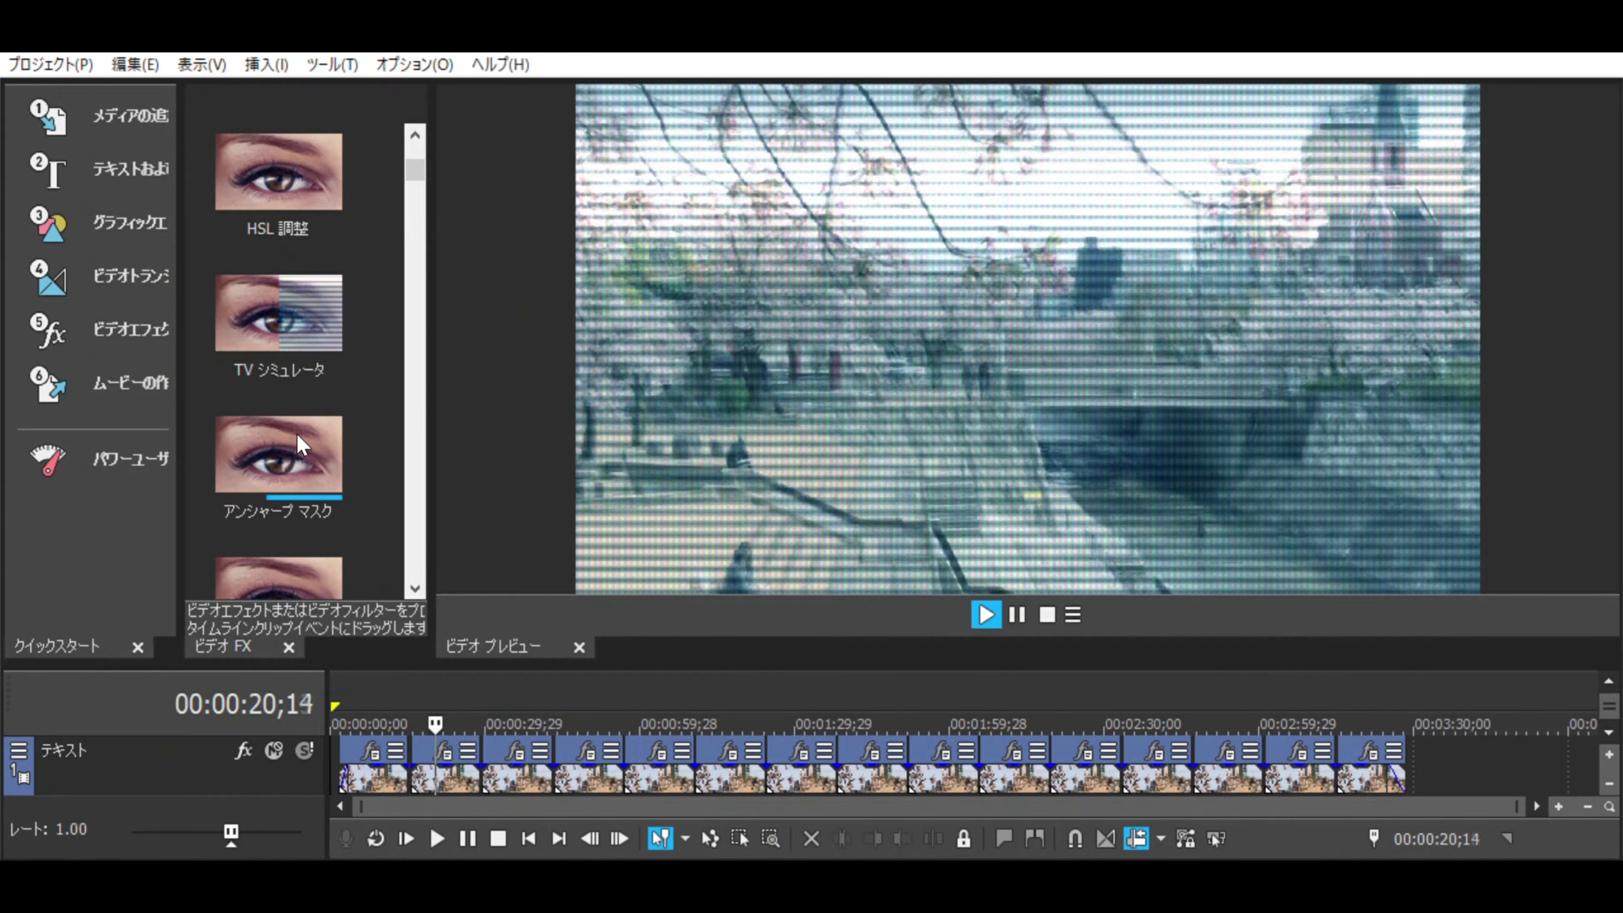
{"action": "scroll", "coordinate": [361, 443], "scroll_direction": "down", "scroll_amount": 1}
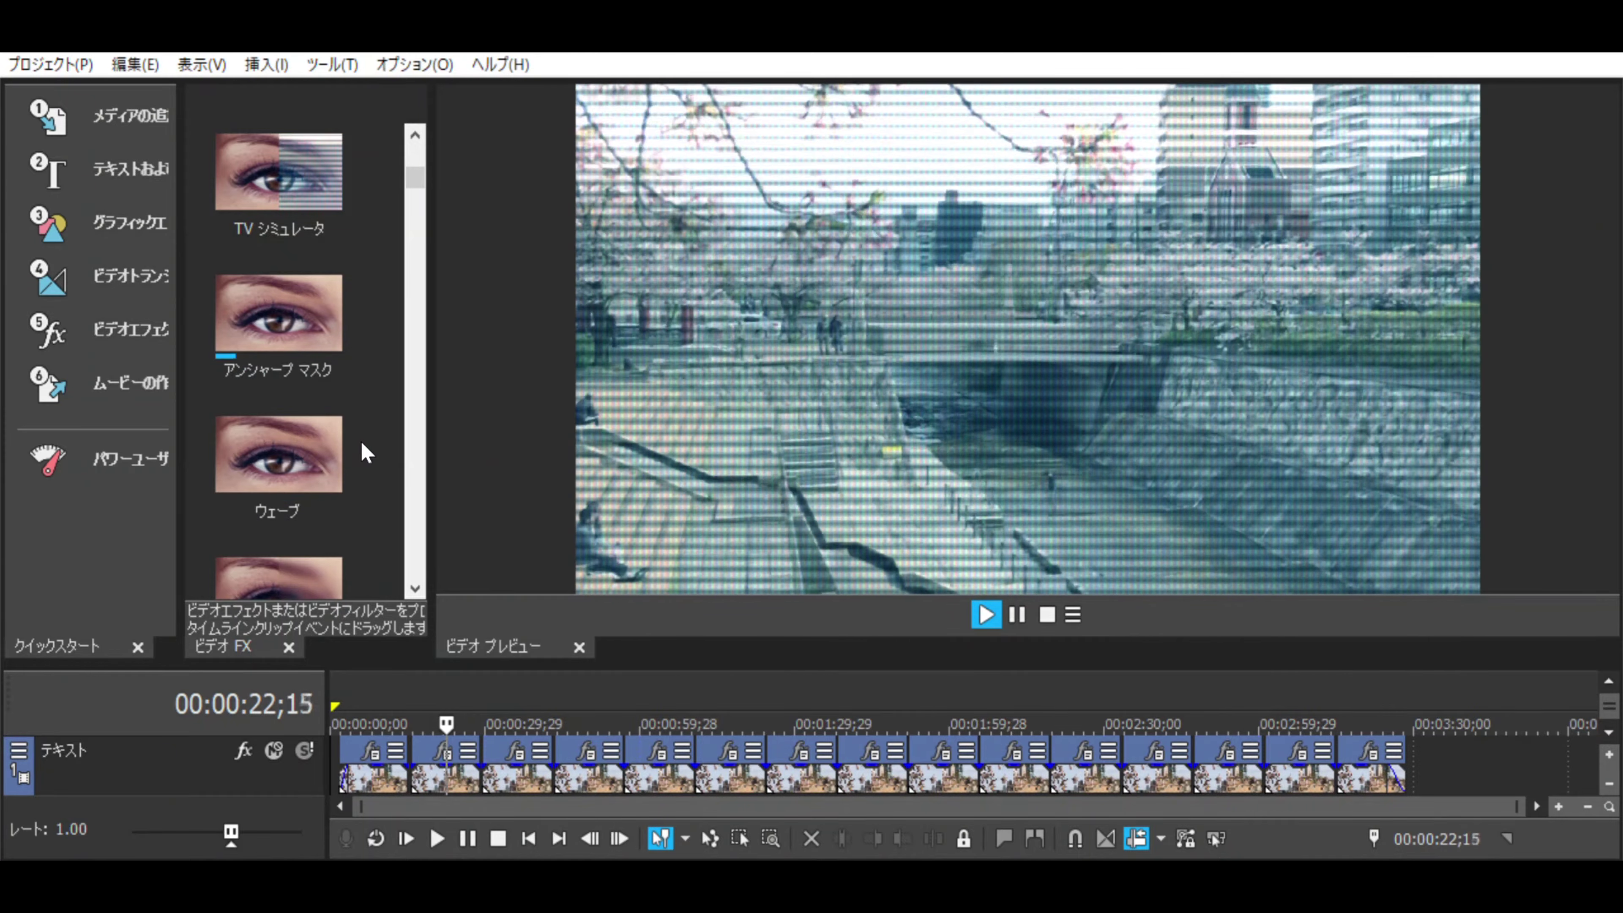
{"action": "scroll", "coordinate": [361, 443], "scroll_direction": "down", "scroll_amount": 1}
{"action": "scroll", "coordinate": [362, 443], "scroll_direction": "down", "scroll_amount": 1}
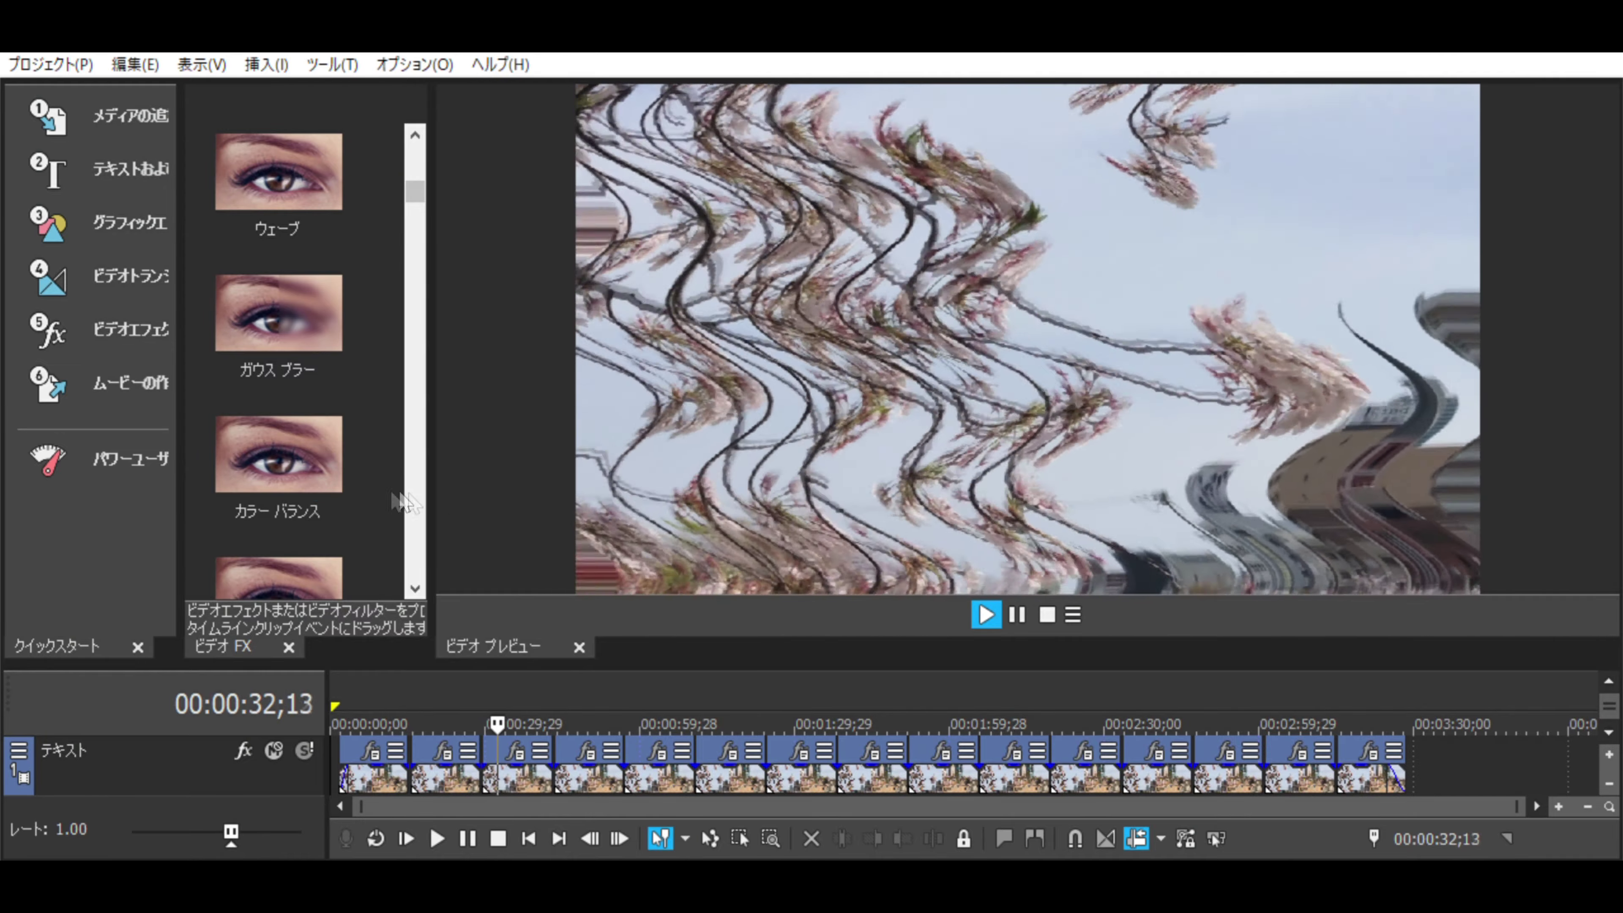
{"action": "scroll", "coordinate": [382, 500], "scroll_direction": "down", "scroll_amount": 1}
{"action": "scroll", "coordinate": [382, 490], "scroll_direction": "down", "scroll_amount": 2}
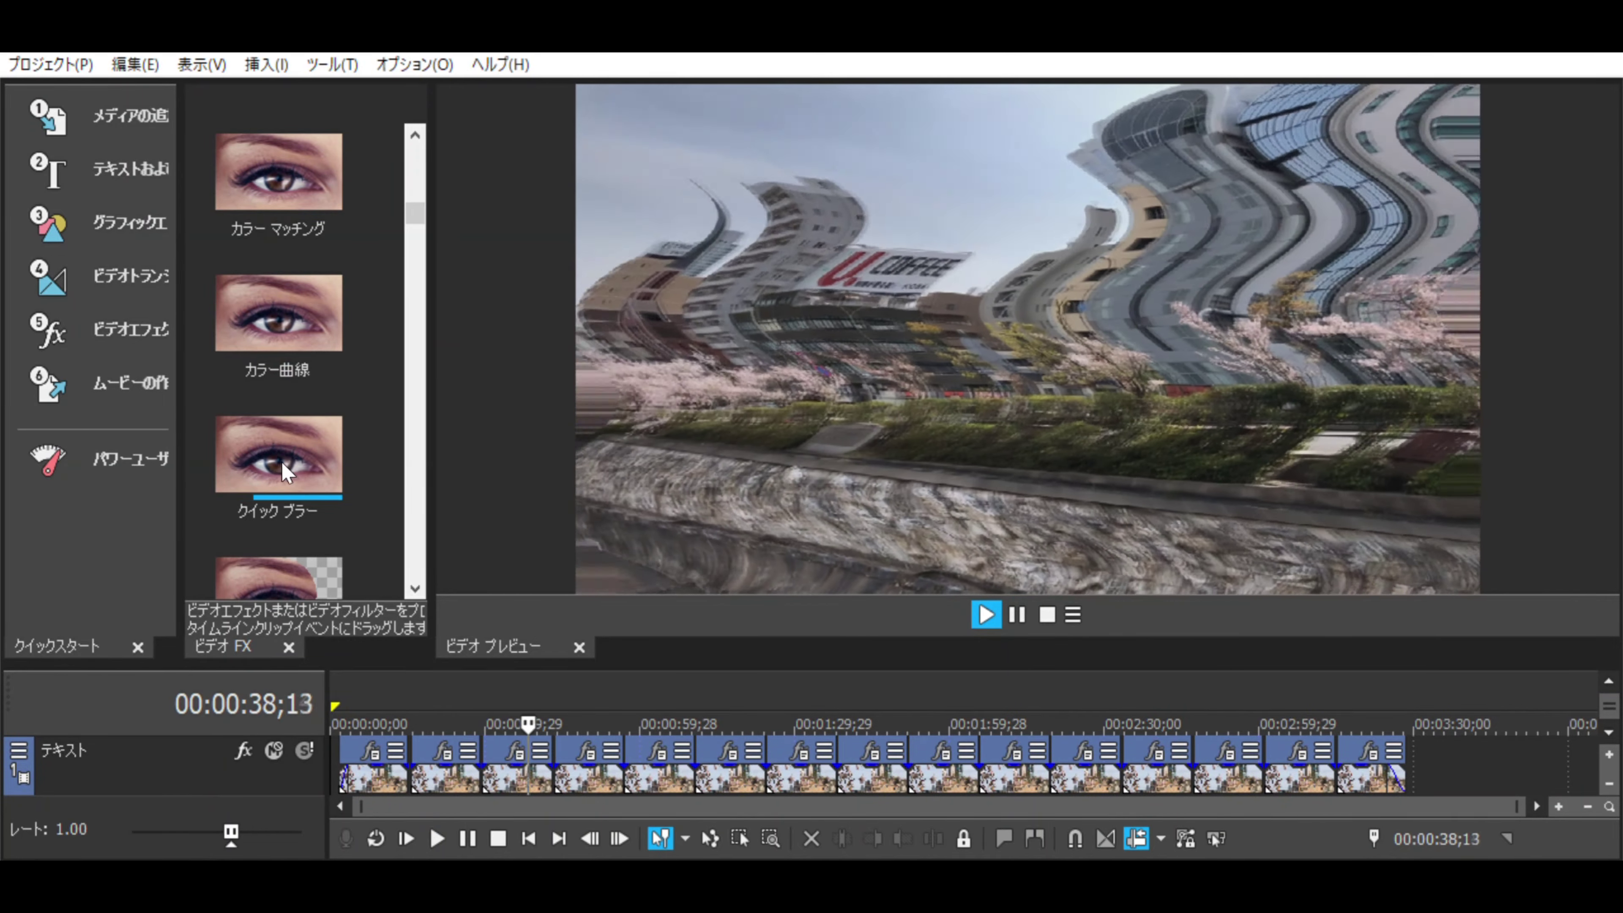
{"action": "scroll", "coordinate": [341, 549], "scroll_direction": "down", "scroll_amount": 2}
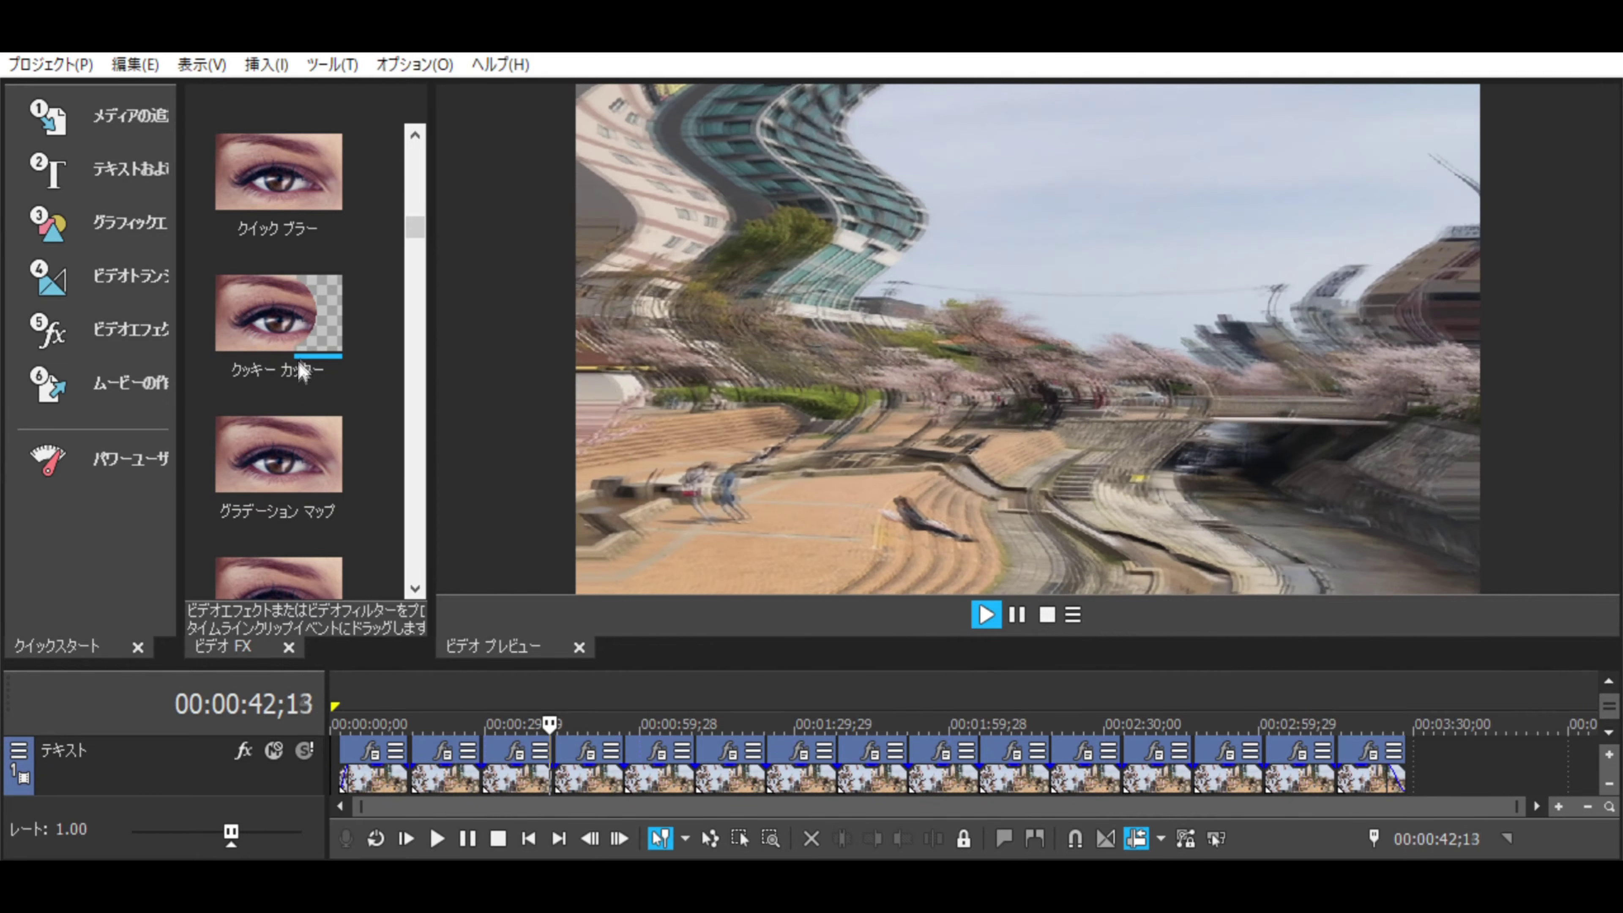
{"action": "scroll", "coordinate": [331, 525], "scroll_direction": "down", "scroll_amount": 1}
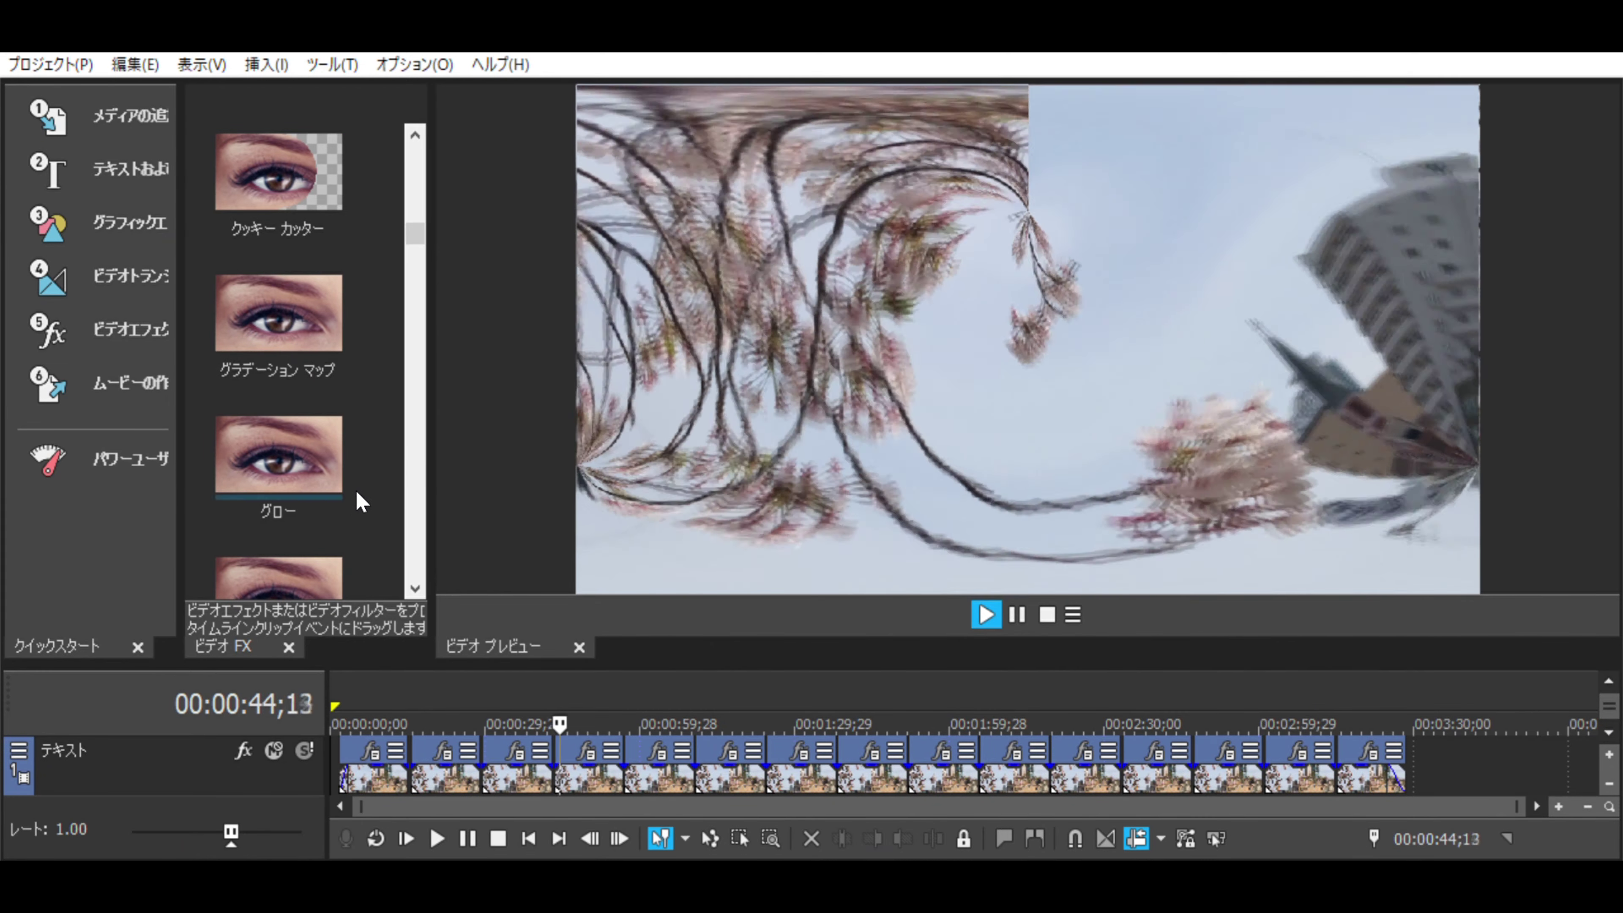
{"action": "scroll", "coordinate": [324, 442], "scroll_direction": "down", "scroll_amount": 1}
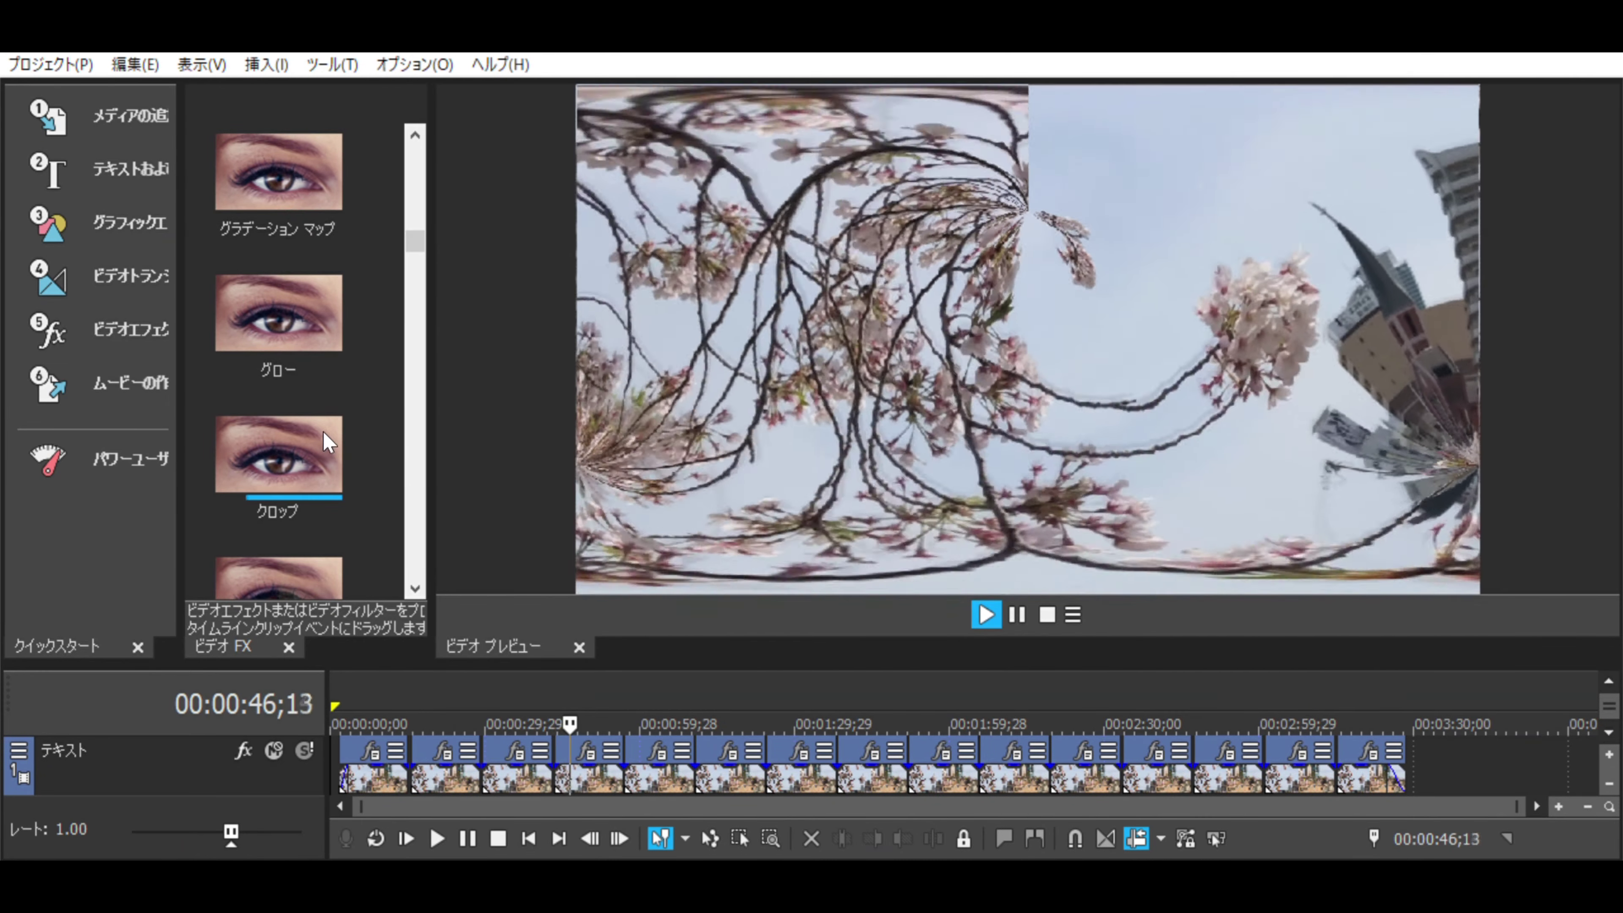
{"action": "scroll", "coordinate": [323, 433], "scroll_direction": "down", "scroll_amount": 1}
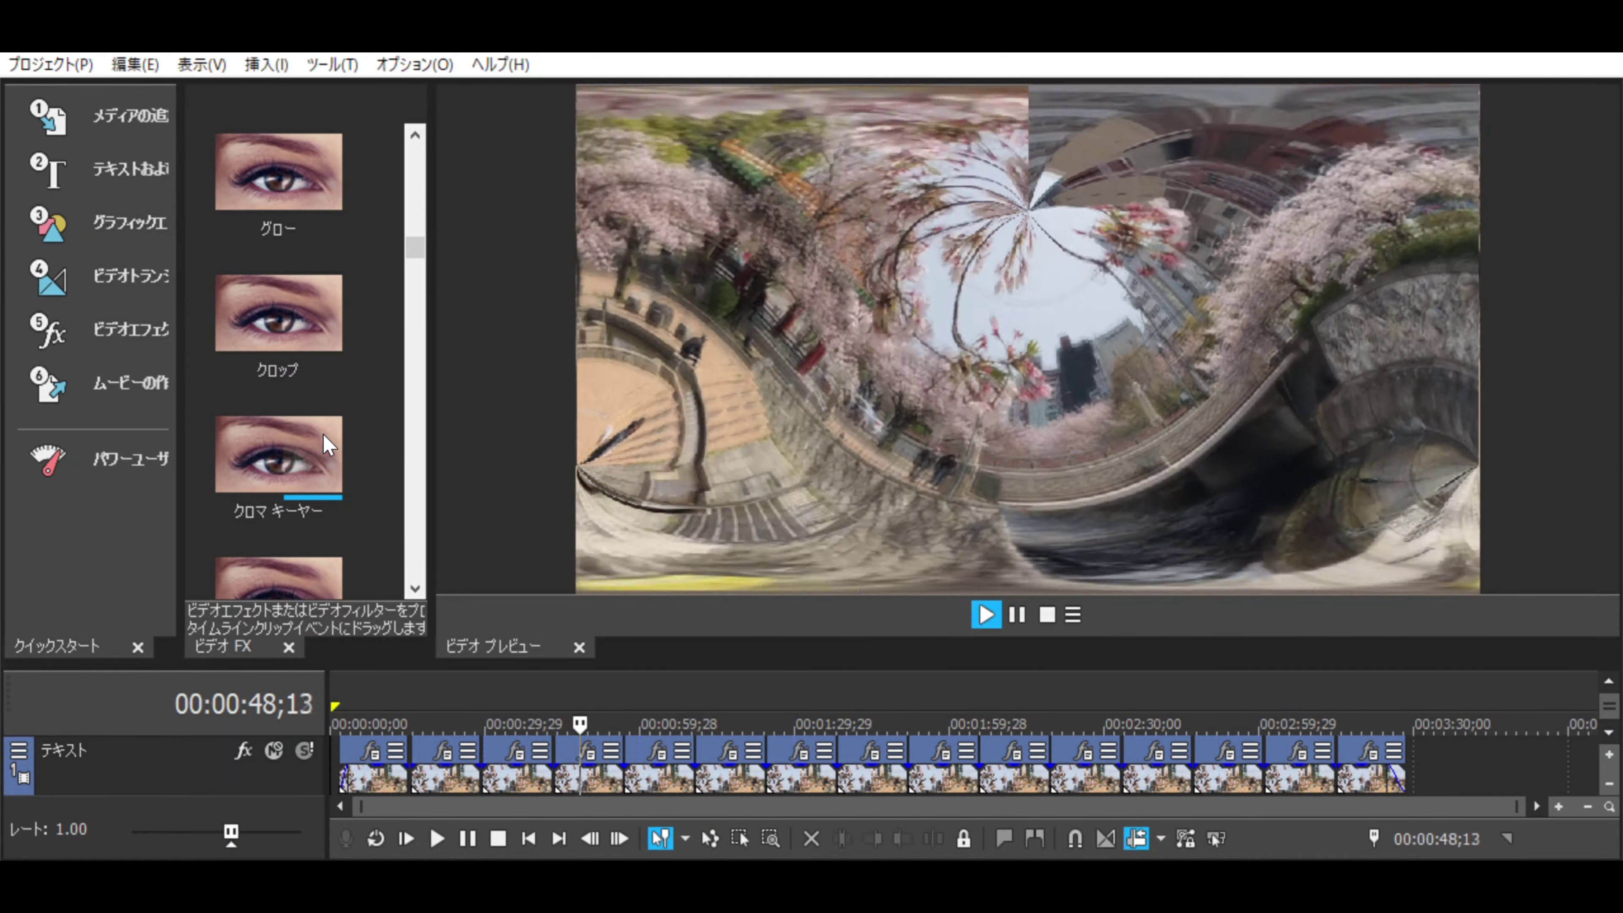
{"action": "scroll", "coordinate": [325, 438], "scroll_direction": "down", "scroll_amount": 2}
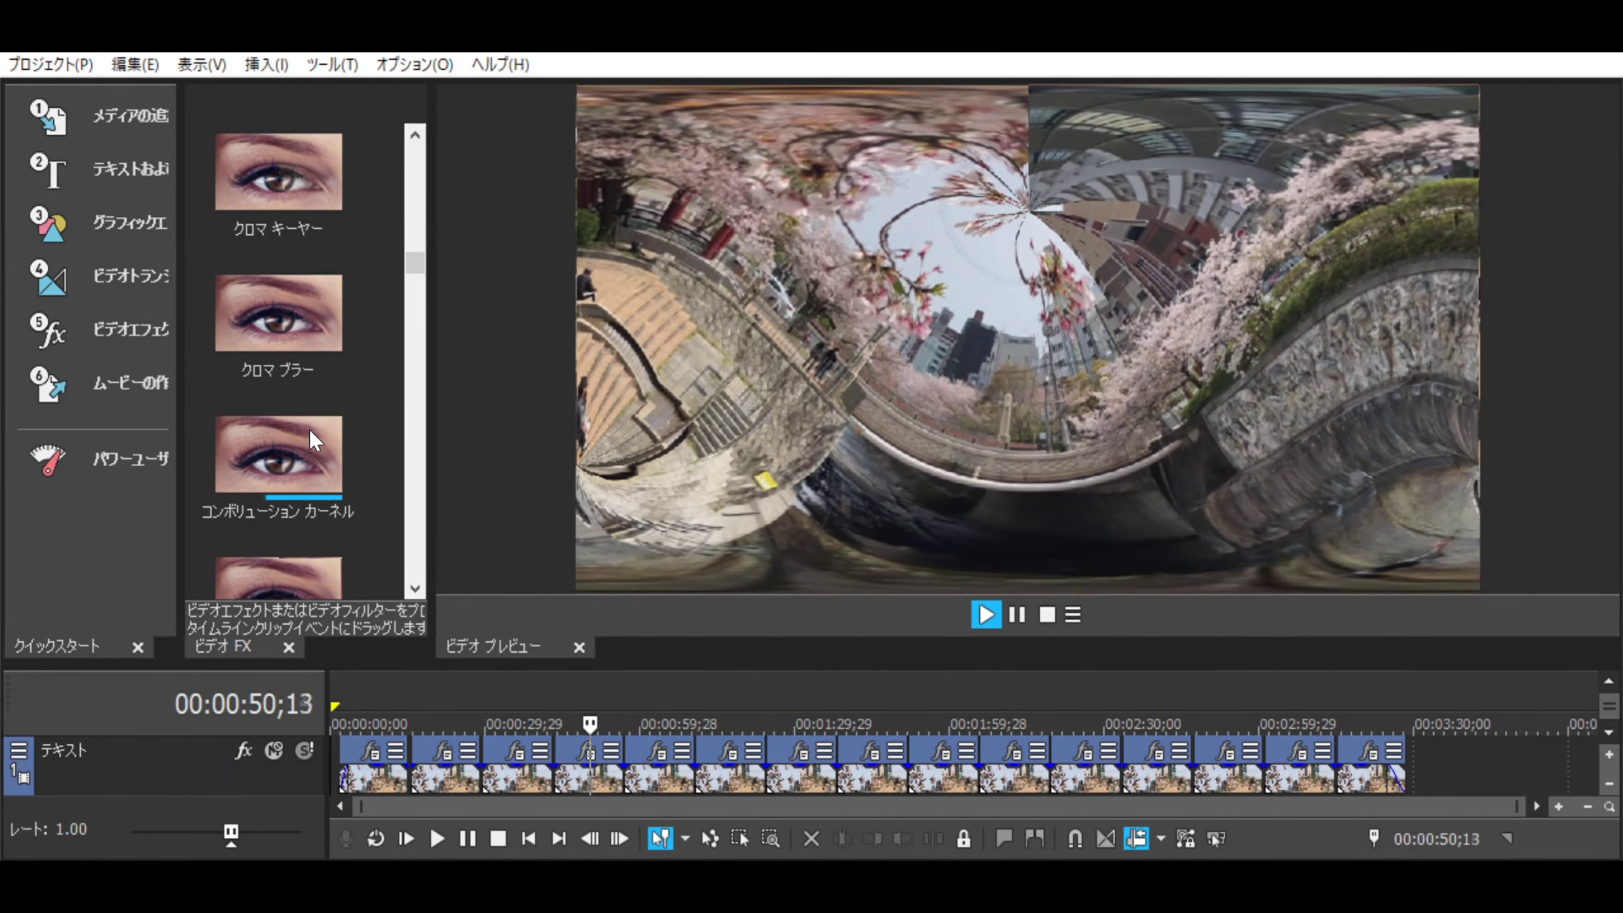
{"action": "scroll", "coordinate": [310, 431], "scroll_direction": "down", "scroll_amount": 1}
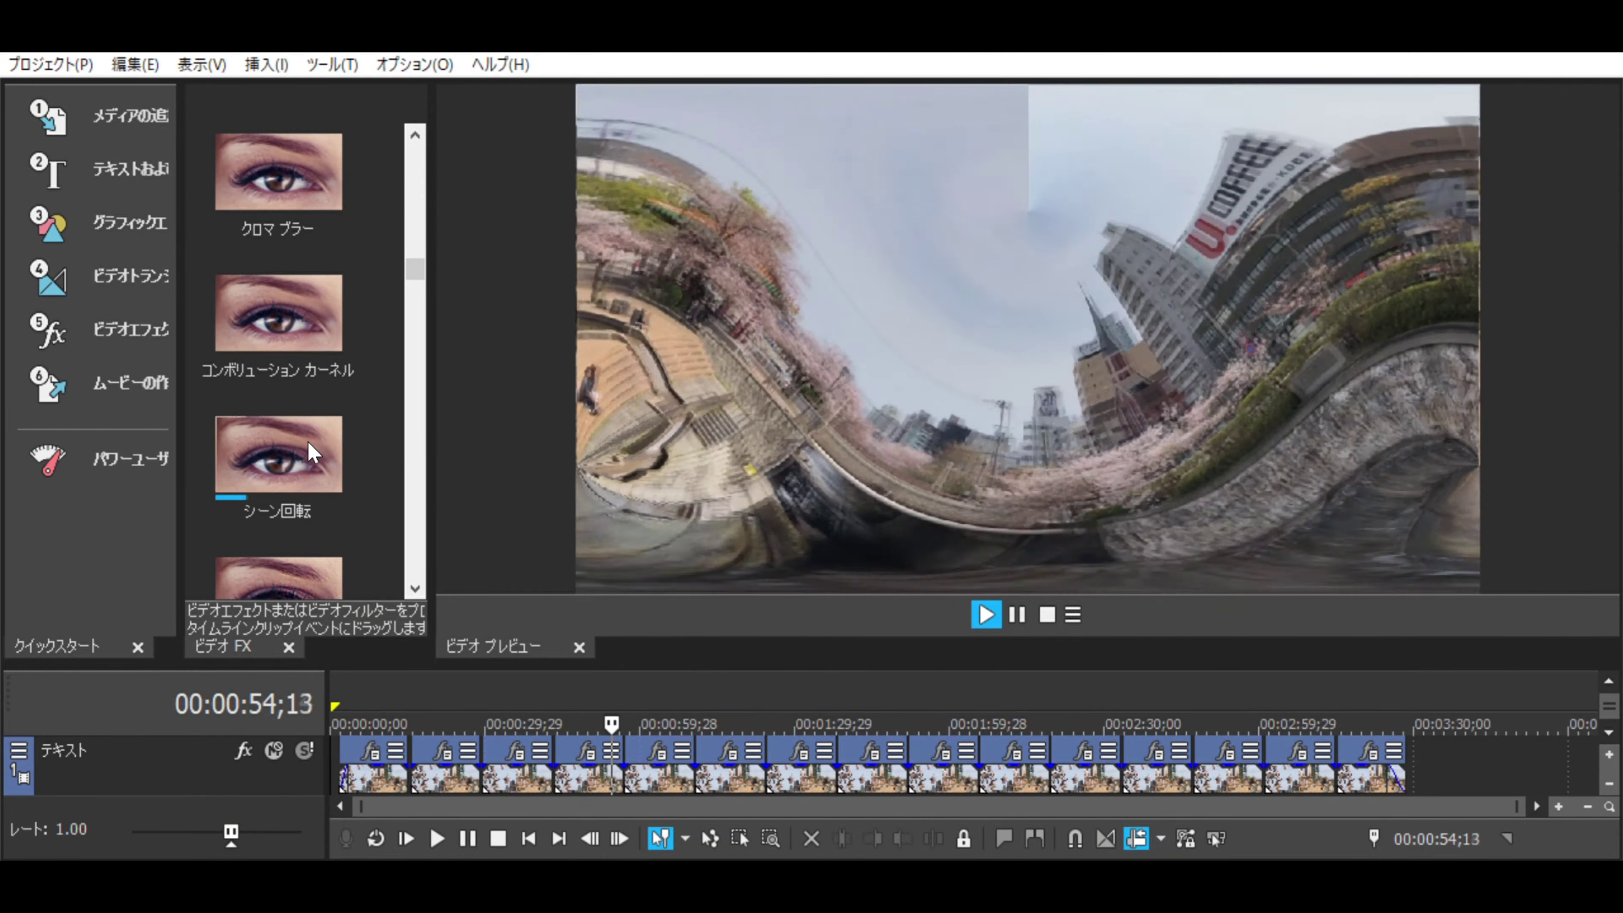
{"action": "scroll", "coordinate": [309, 442], "scroll_direction": "down", "scroll_amount": 1}
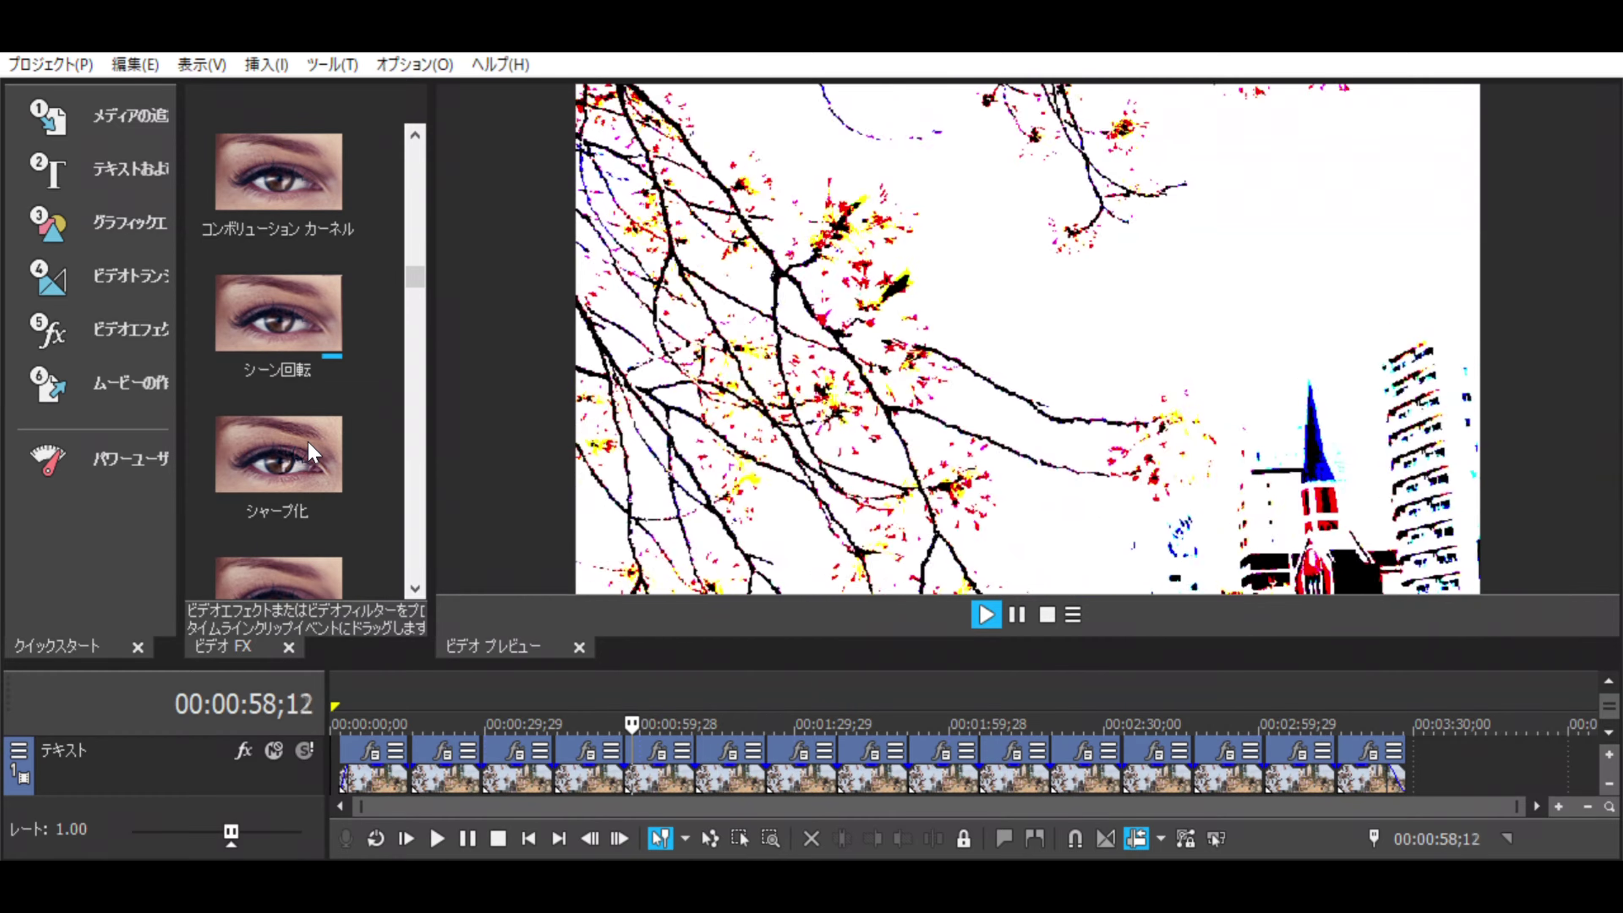
{"action": "scroll", "coordinate": [309, 442], "scroll_direction": "down", "scroll_amount": 1}
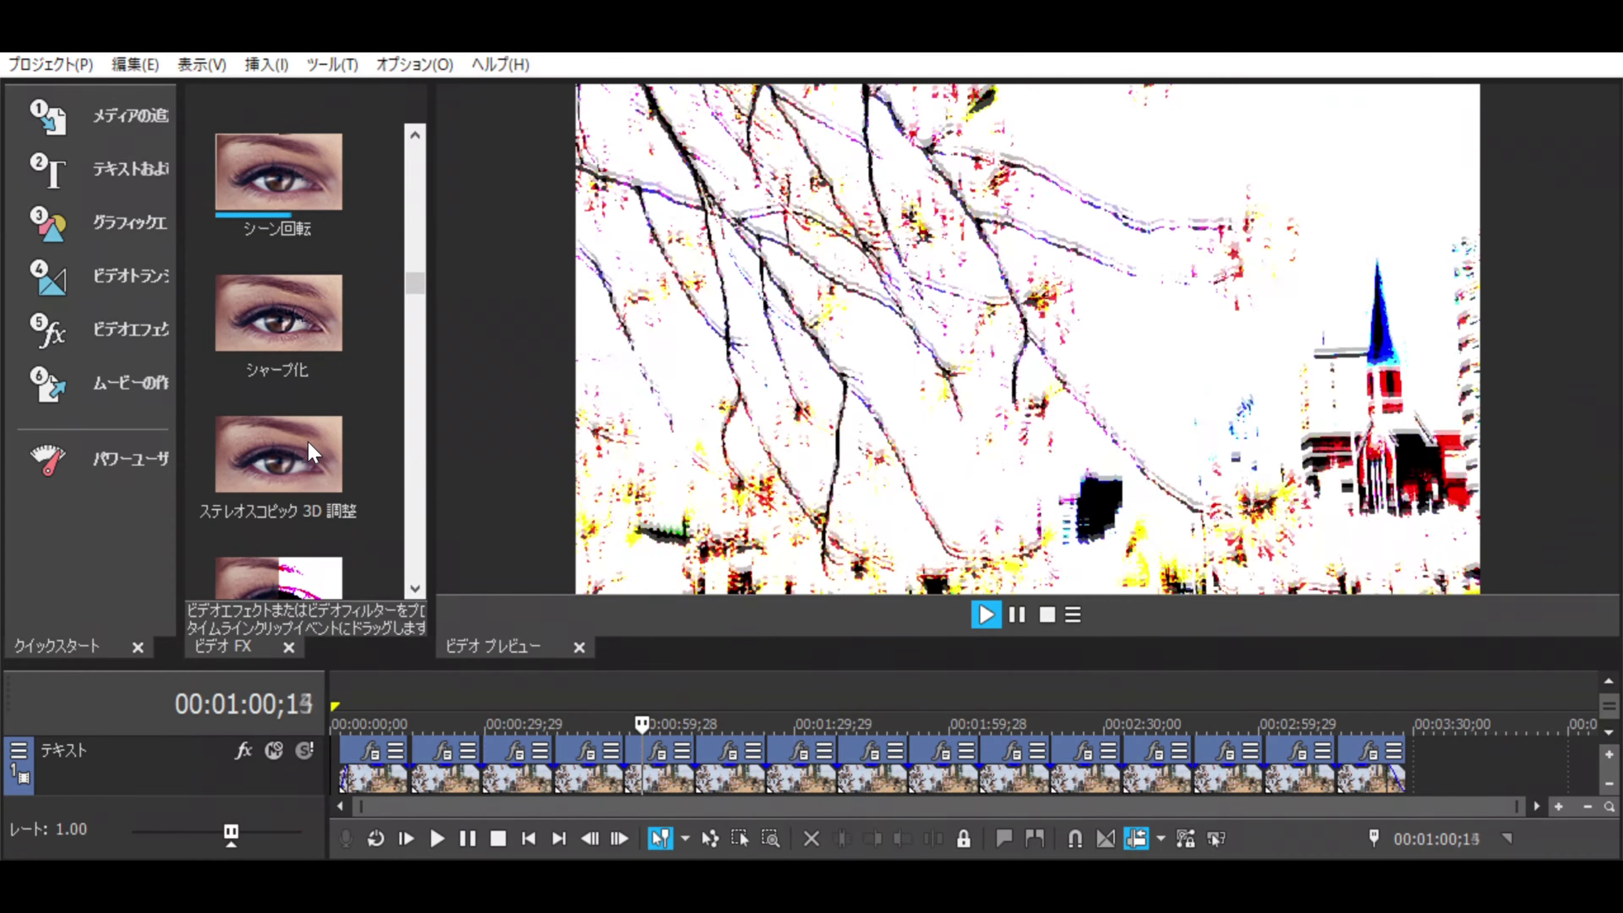
{"action": "scroll", "coordinate": [308, 441], "scroll_direction": "down", "scroll_amount": 1}
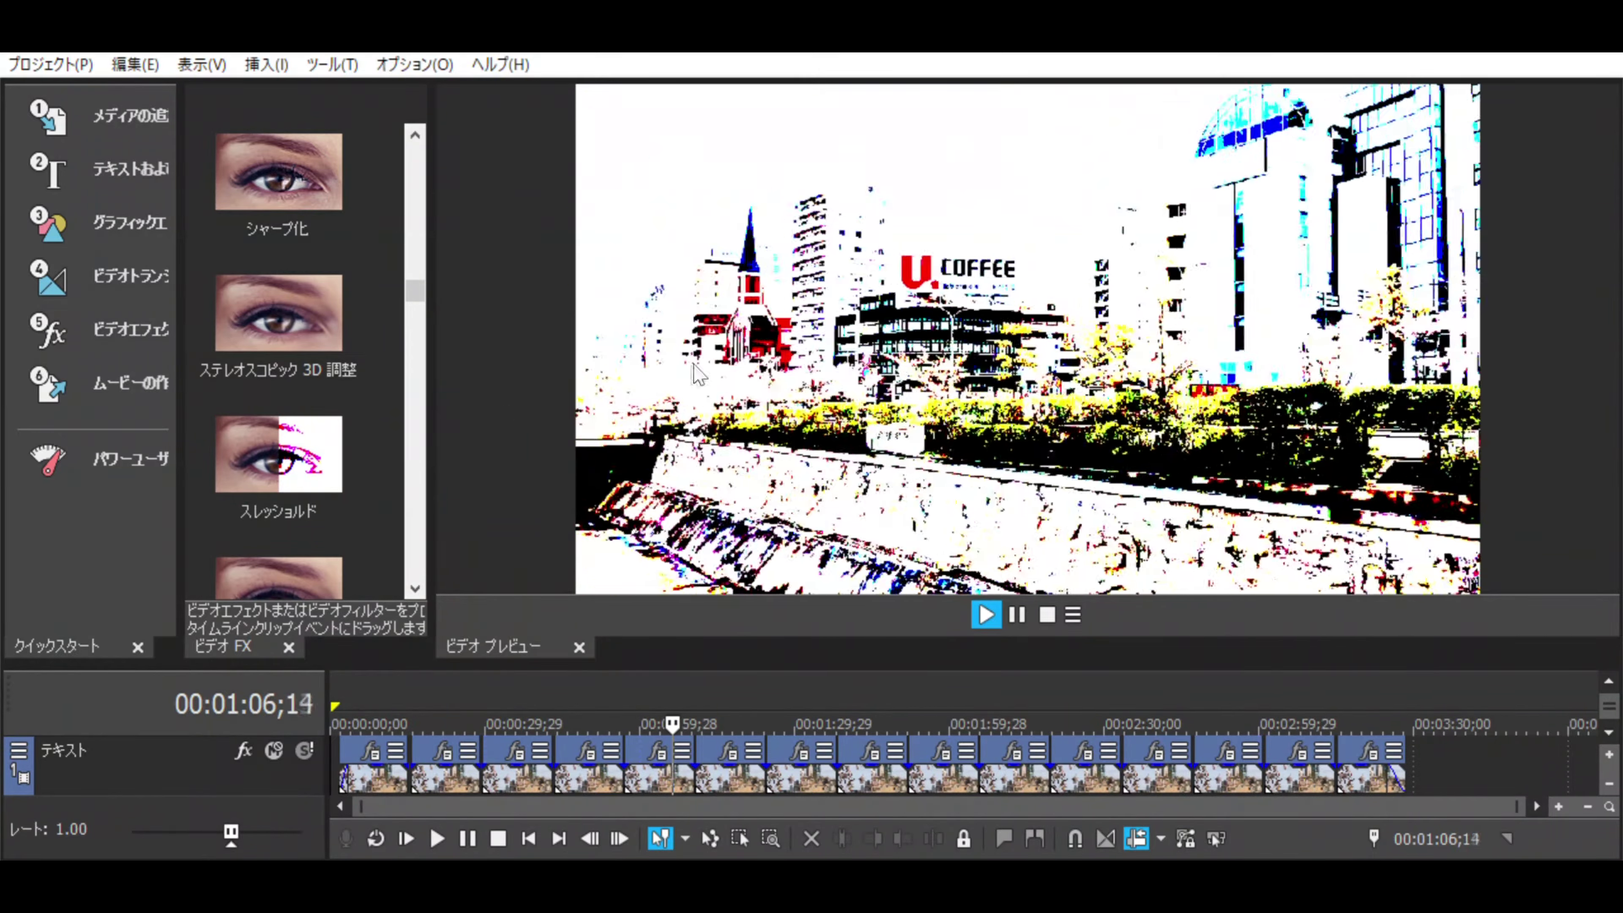
{"action": "scroll", "coordinate": [323, 457], "scroll_direction": "down", "scroll_amount": 1}
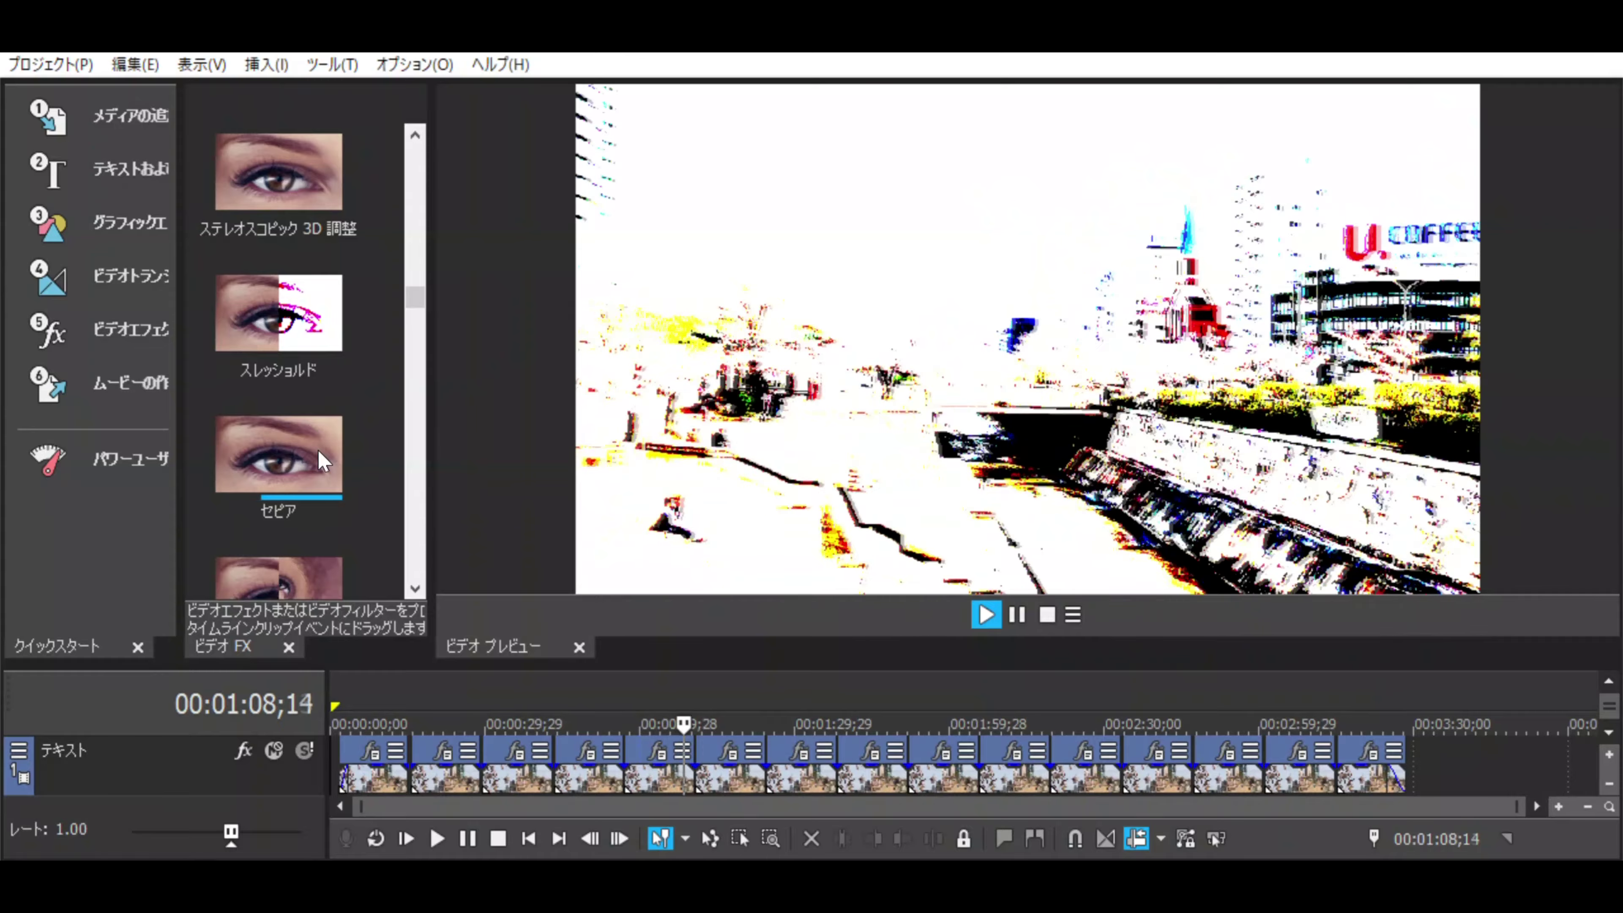
{"action": "scroll", "coordinate": [322, 457], "scroll_direction": "down", "scroll_amount": 1}
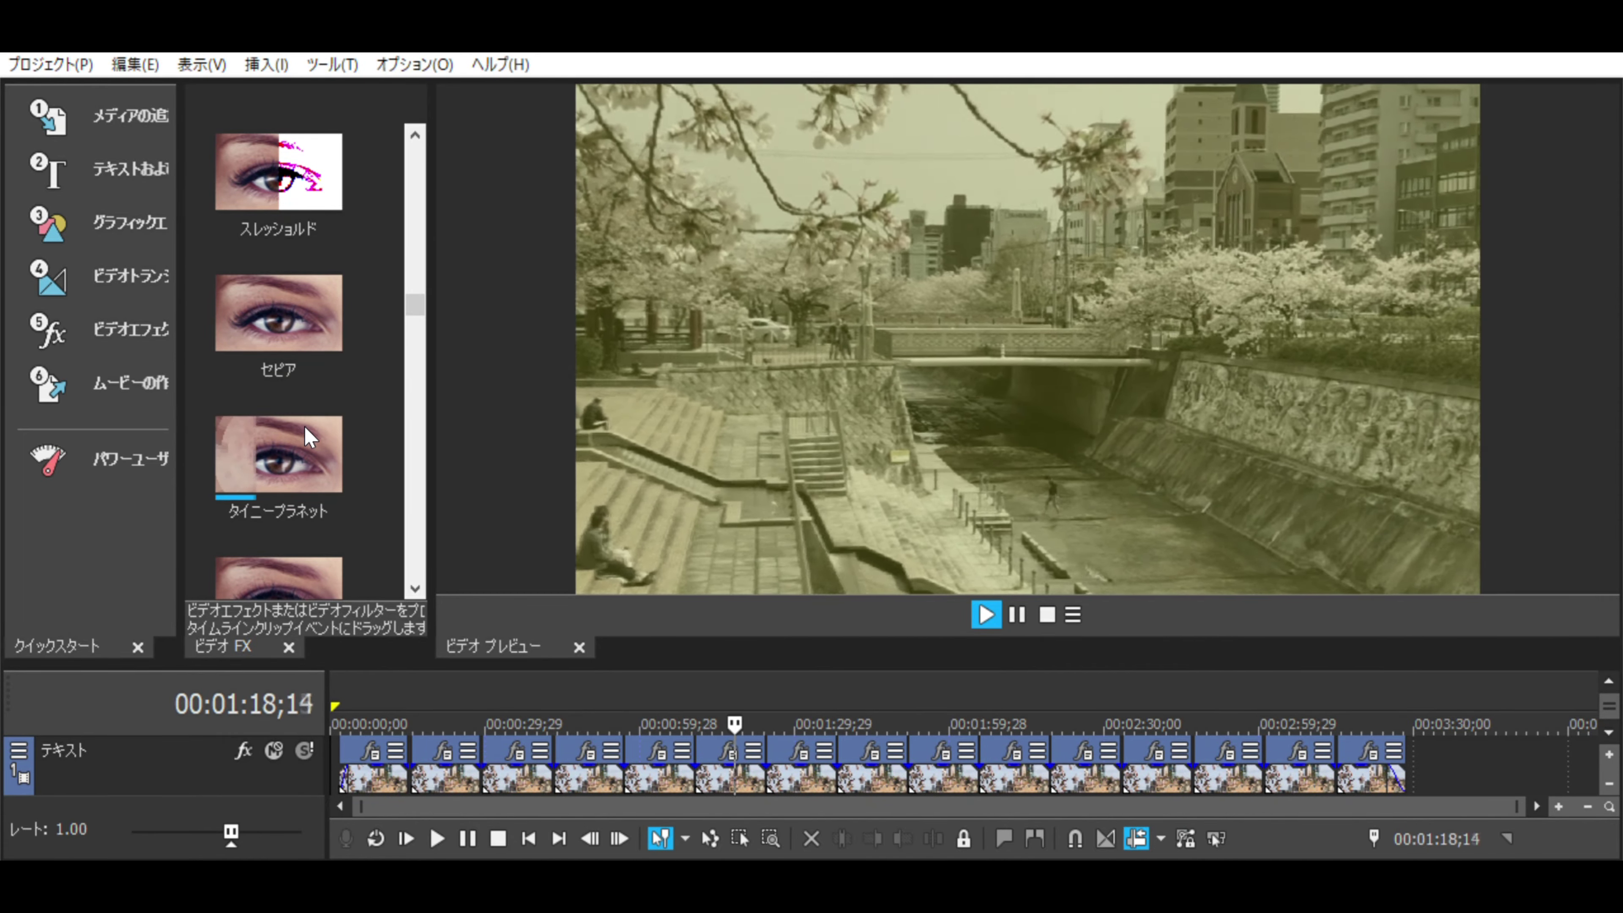
{"action": "scroll", "coordinate": [309, 437], "scroll_direction": "down", "scroll_amount": 1}
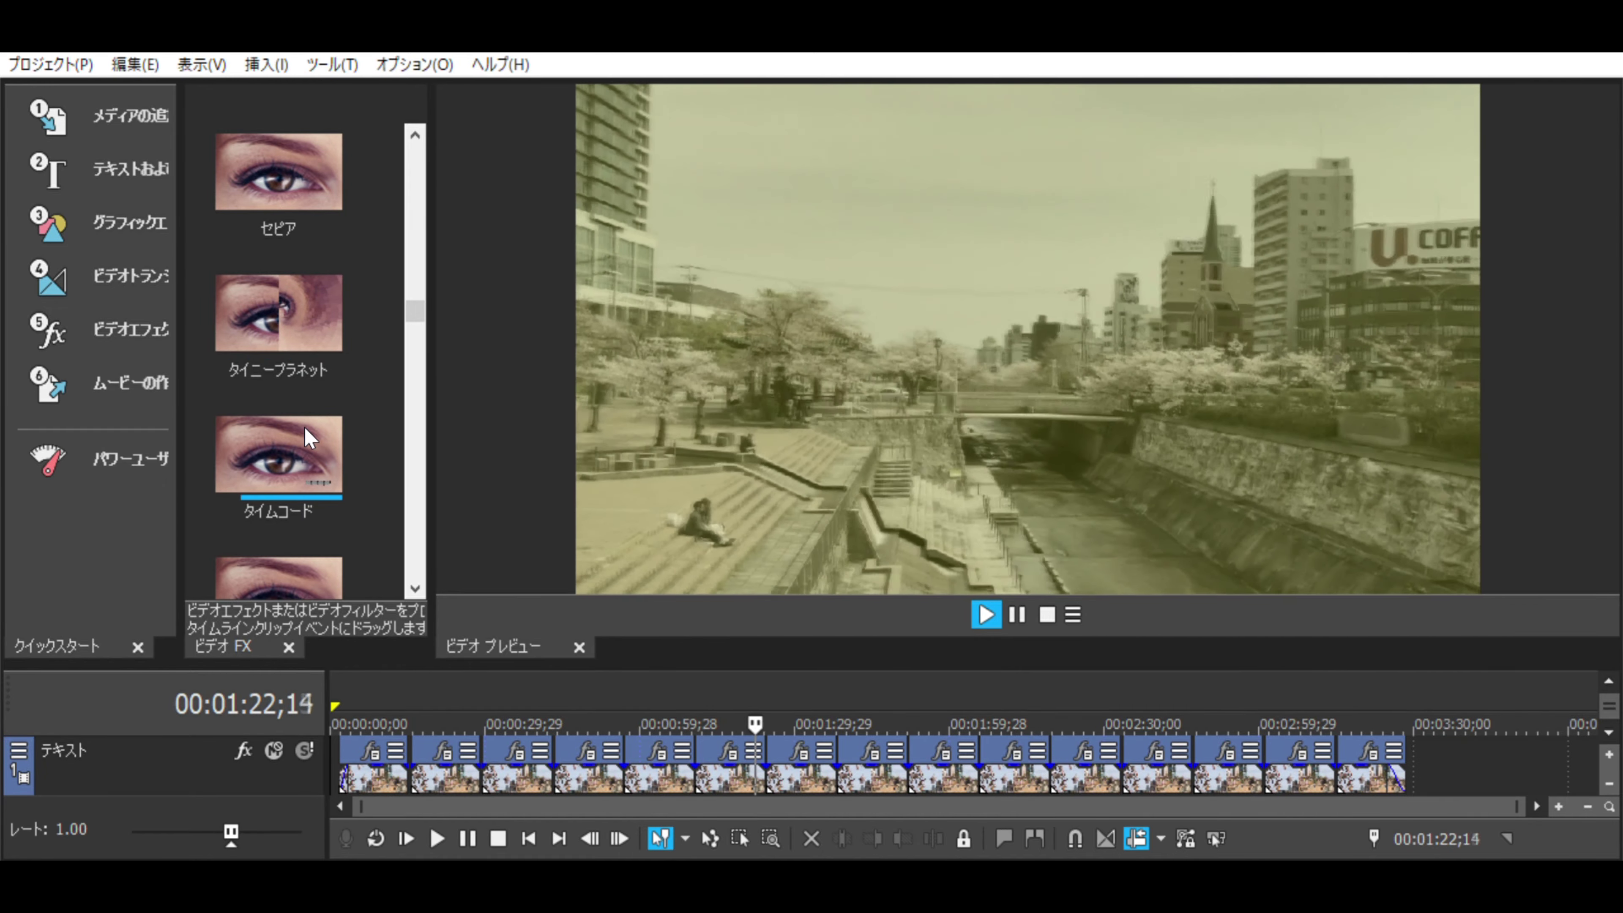
{"action": "scroll", "coordinate": [305, 428], "scroll_direction": "down", "scroll_amount": 2}
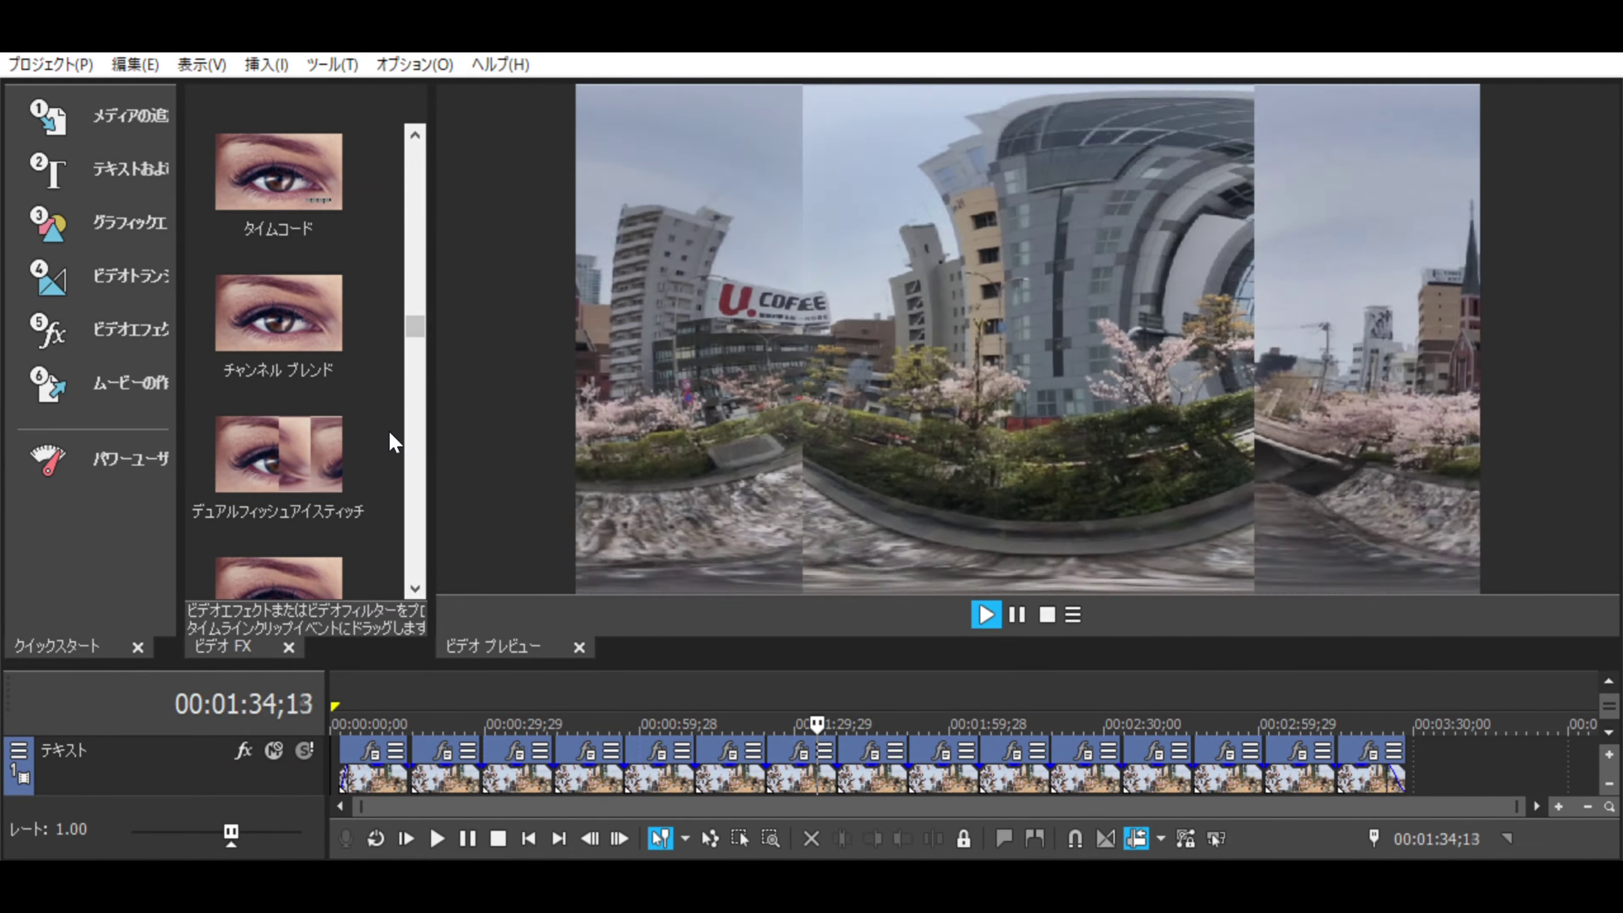
{"action": "scroll", "coordinate": [390, 442], "scroll_direction": "down", "scroll_amount": 1}
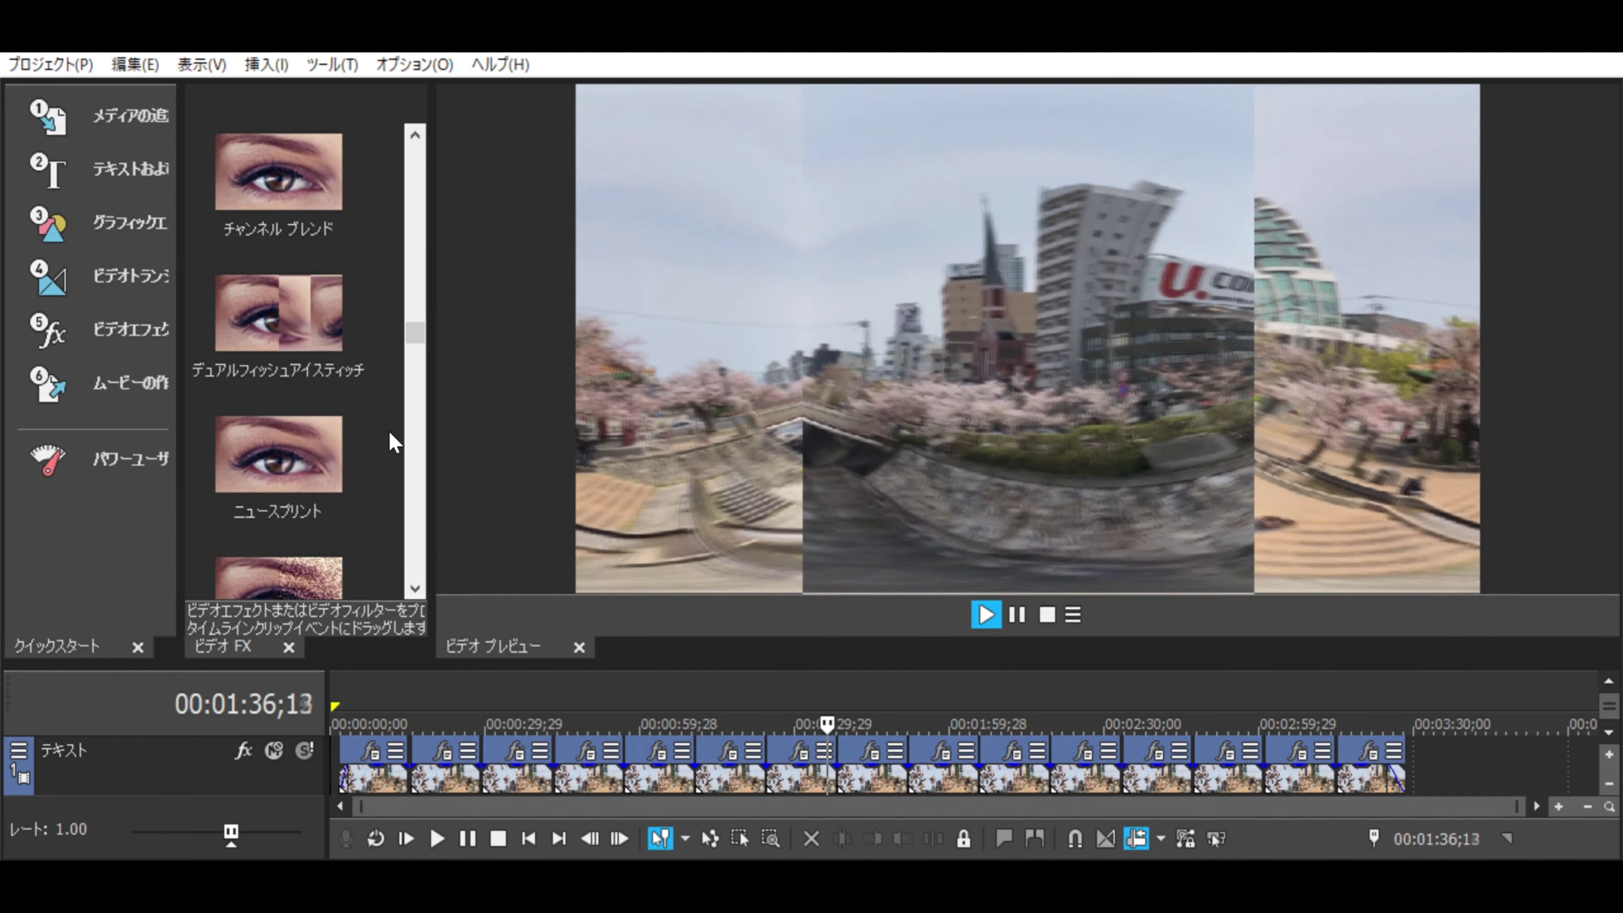
{"action": "scroll", "coordinate": [391, 442], "scroll_direction": "down", "scroll_amount": 1}
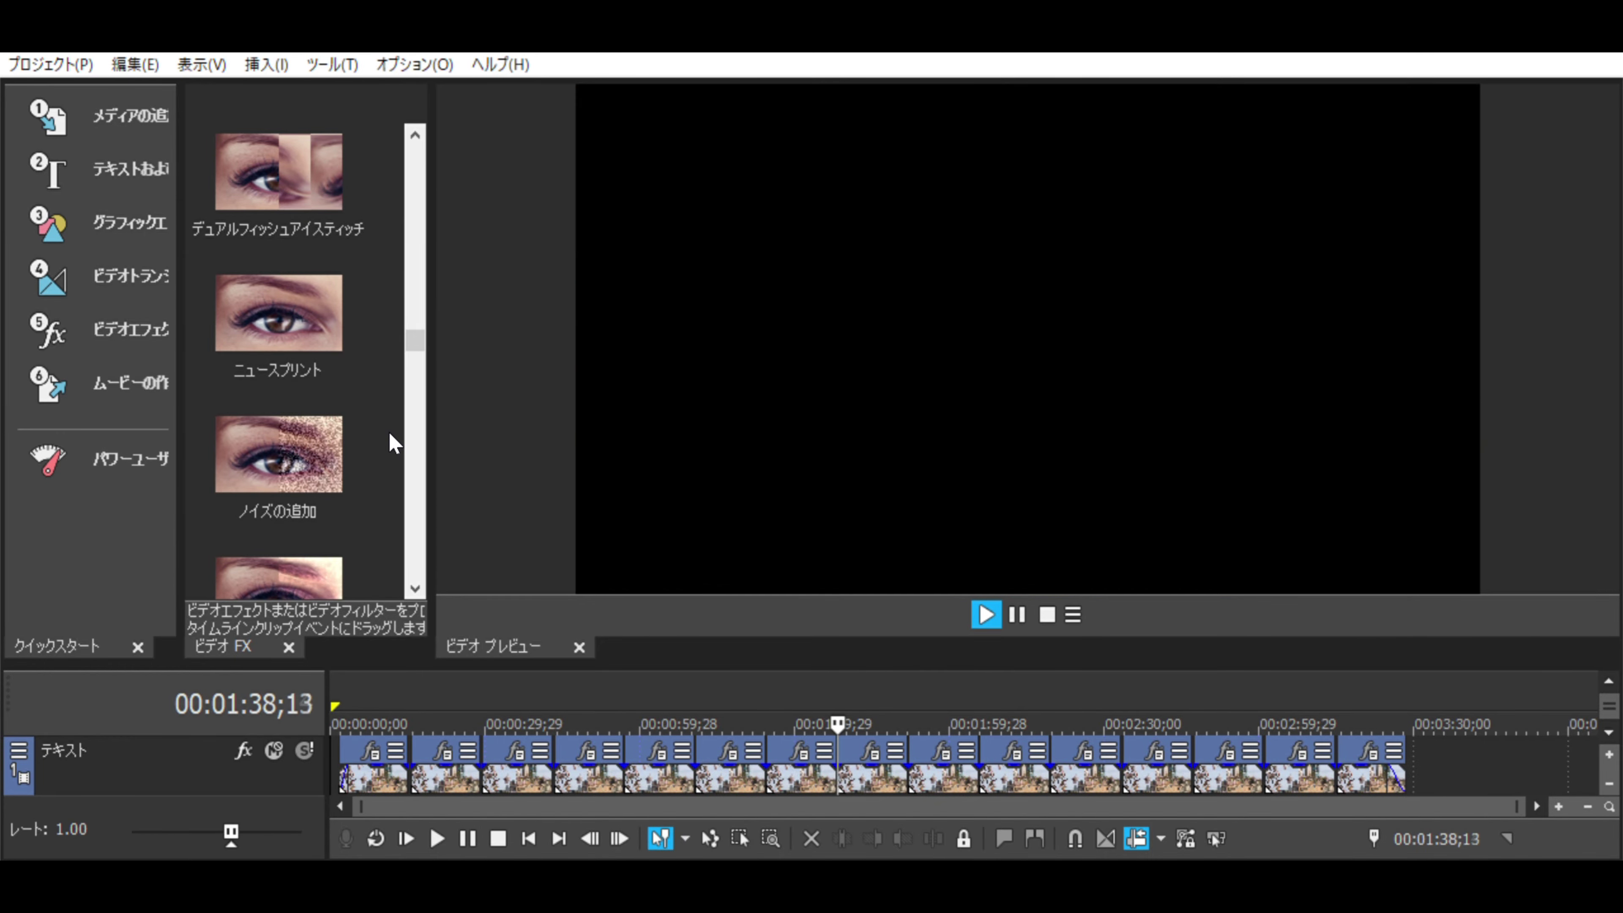
{"action": "scroll", "coordinate": [345, 443], "scroll_direction": "down", "scroll_amount": 2}
{"action": "scroll", "coordinate": [351, 443], "scroll_direction": "down", "scroll_amount": 1}
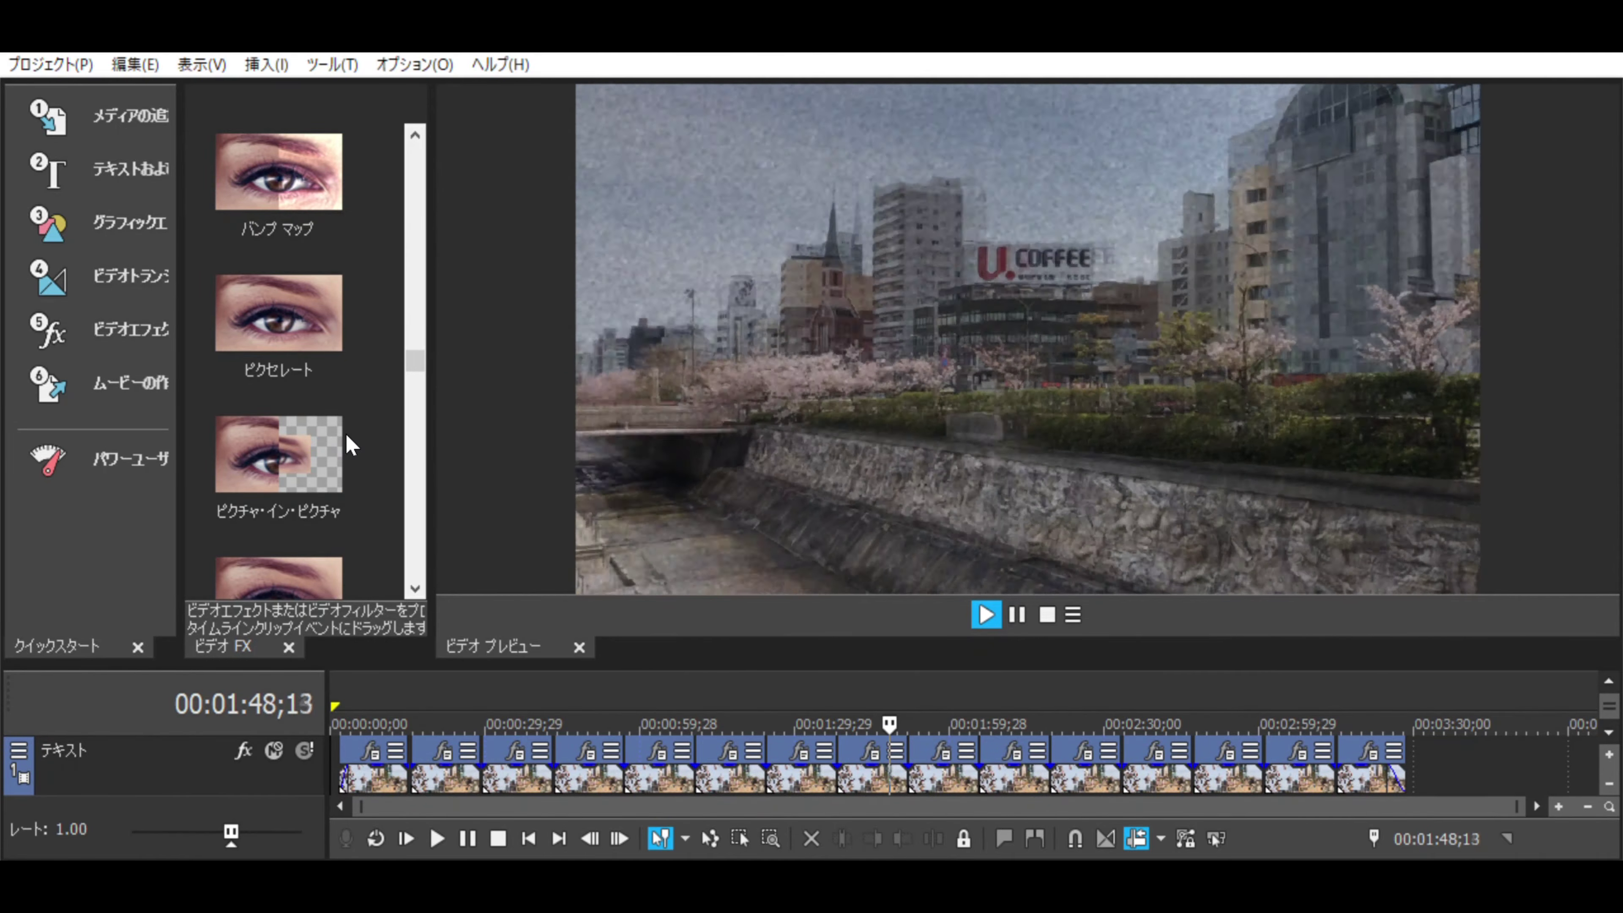
- Examine the available video effects from ビデオ手ブレ補正 through レンズ フレア while the sample clips keep playing
{"action": "scroll", "coordinate": [350, 443], "scroll_direction": "down", "scroll_amount": 1}
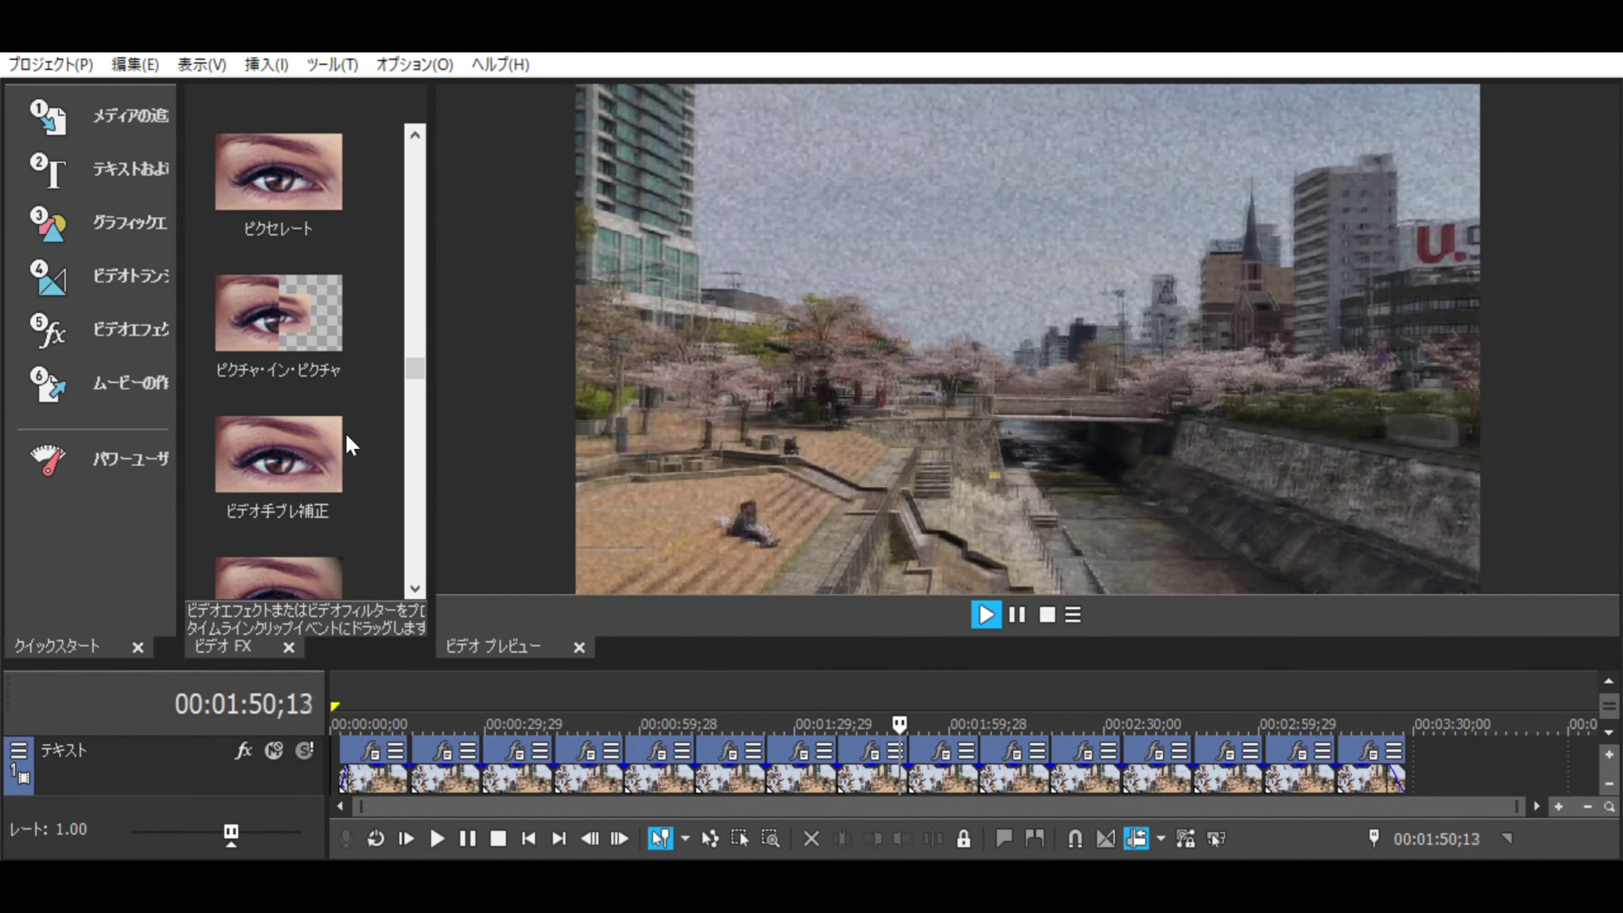
{"action": "scroll", "coordinate": [351, 444], "scroll_direction": "down", "scroll_amount": 1}
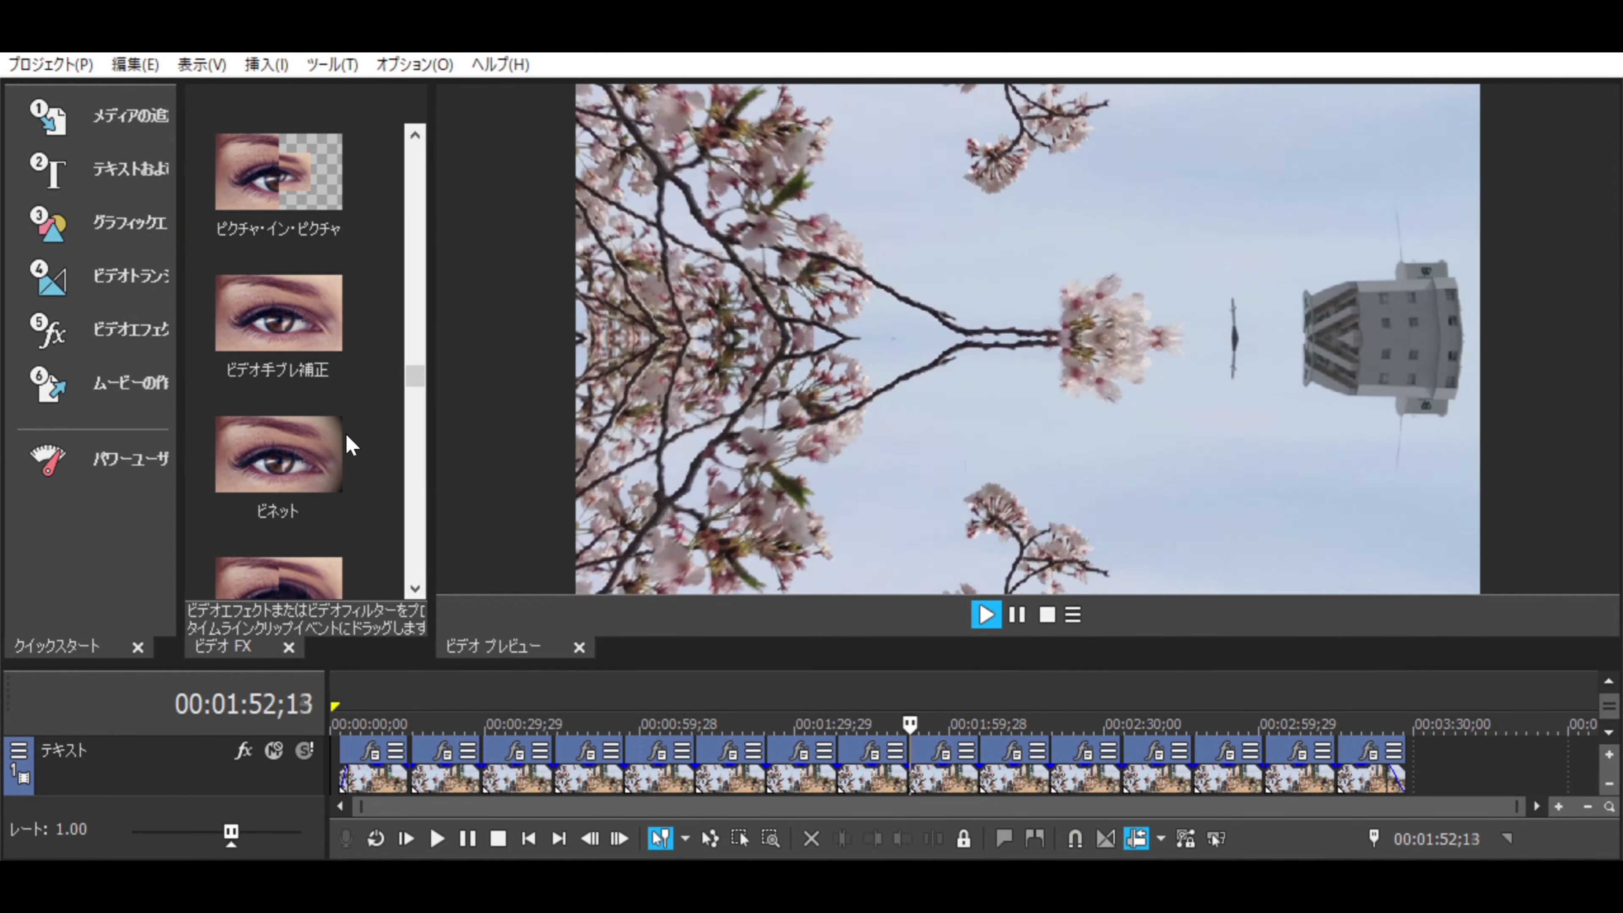
{"action": "scroll", "coordinate": [351, 444], "scroll_direction": "down", "scroll_amount": 1}
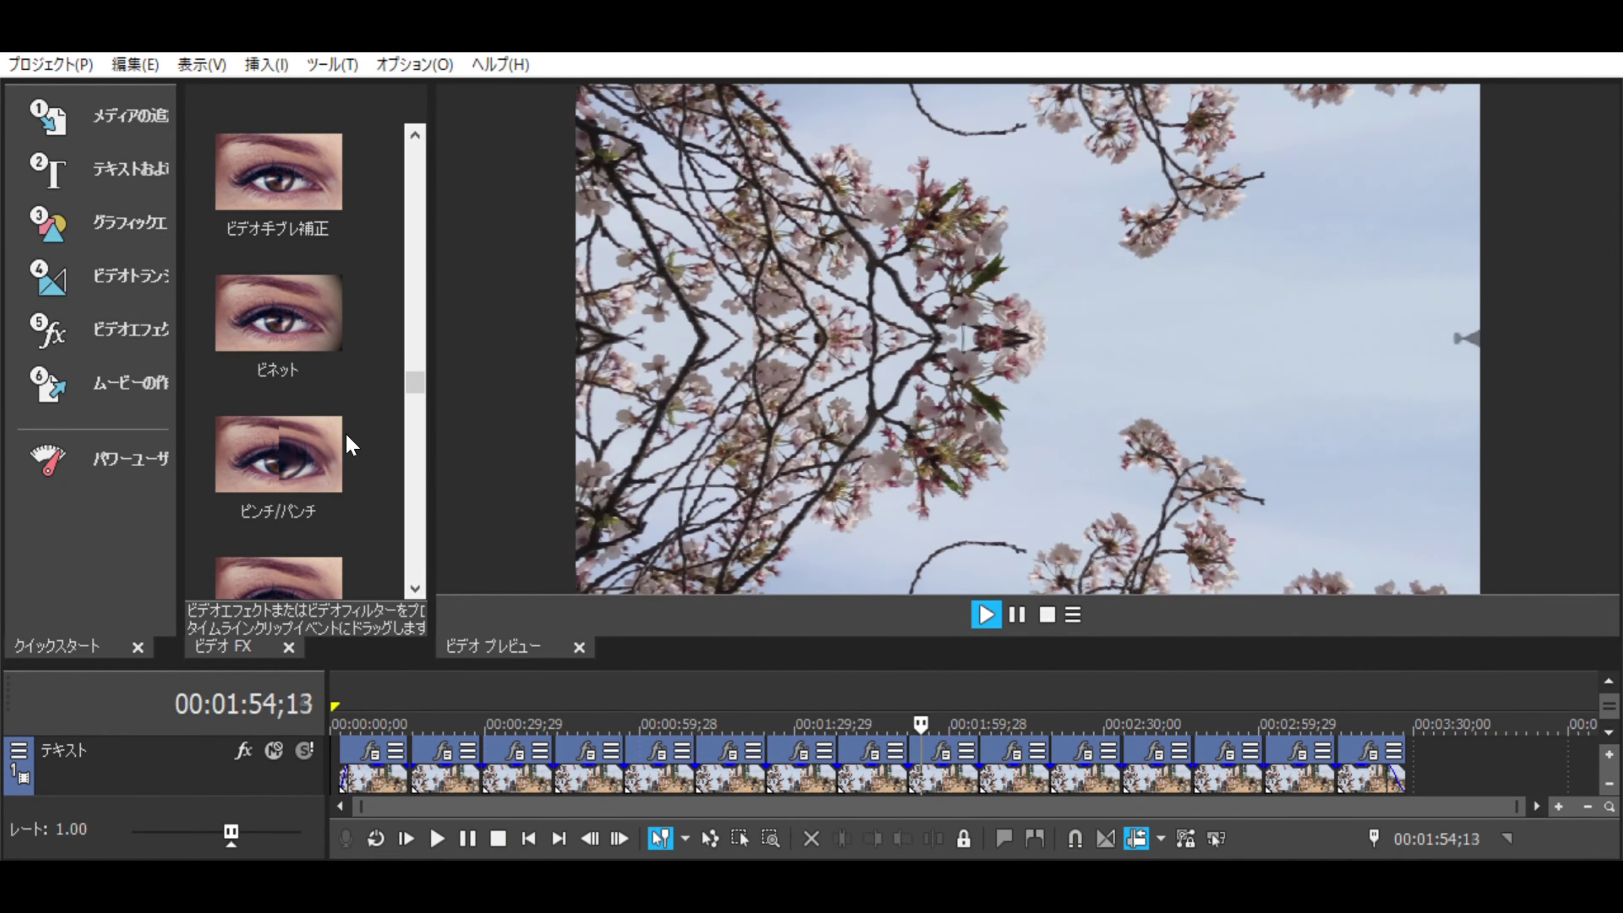
{"action": "scroll", "coordinate": [351, 444], "scroll_direction": "down", "scroll_amount": 1}
{"action": "scroll", "coordinate": [351, 444], "scroll_direction": "down", "scroll_amount": 2}
{"action": "scroll", "coordinate": [350, 444], "scroll_direction": "down", "scroll_amount": 1}
{"action": "scroll", "coordinate": [351, 446], "scroll_direction": "down", "scroll_amount": 1}
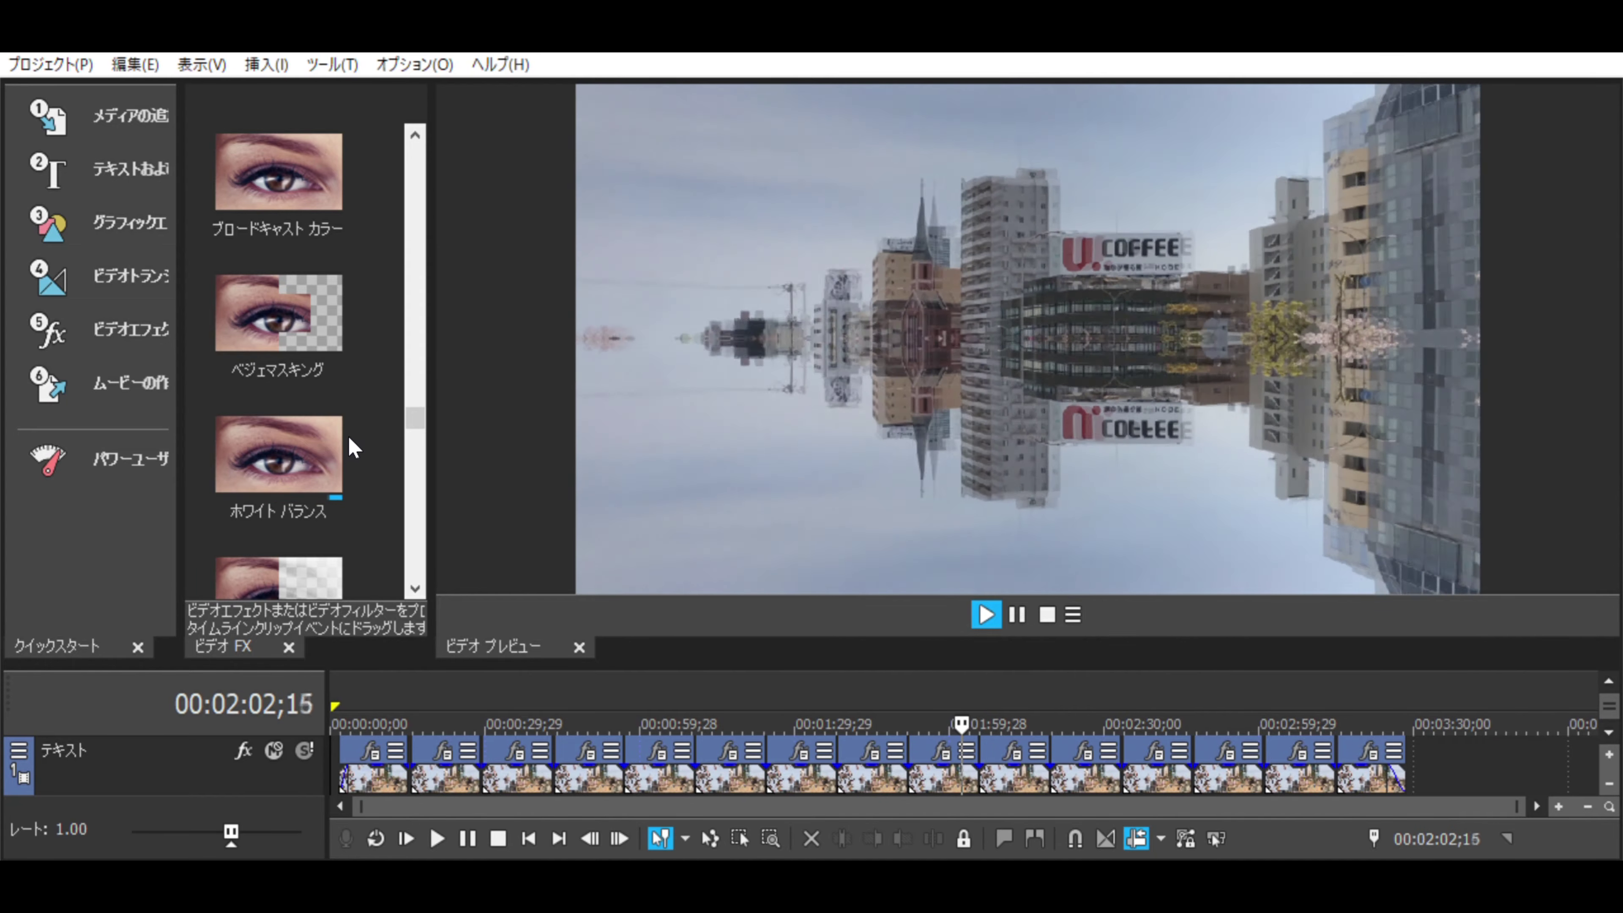
{"action": "scroll", "coordinate": [353, 446], "scroll_direction": "down", "scroll_amount": 1}
{"action": "scroll", "coordinate": [353, 447], "scroll_direction": "down", "scroll_amount": 1}
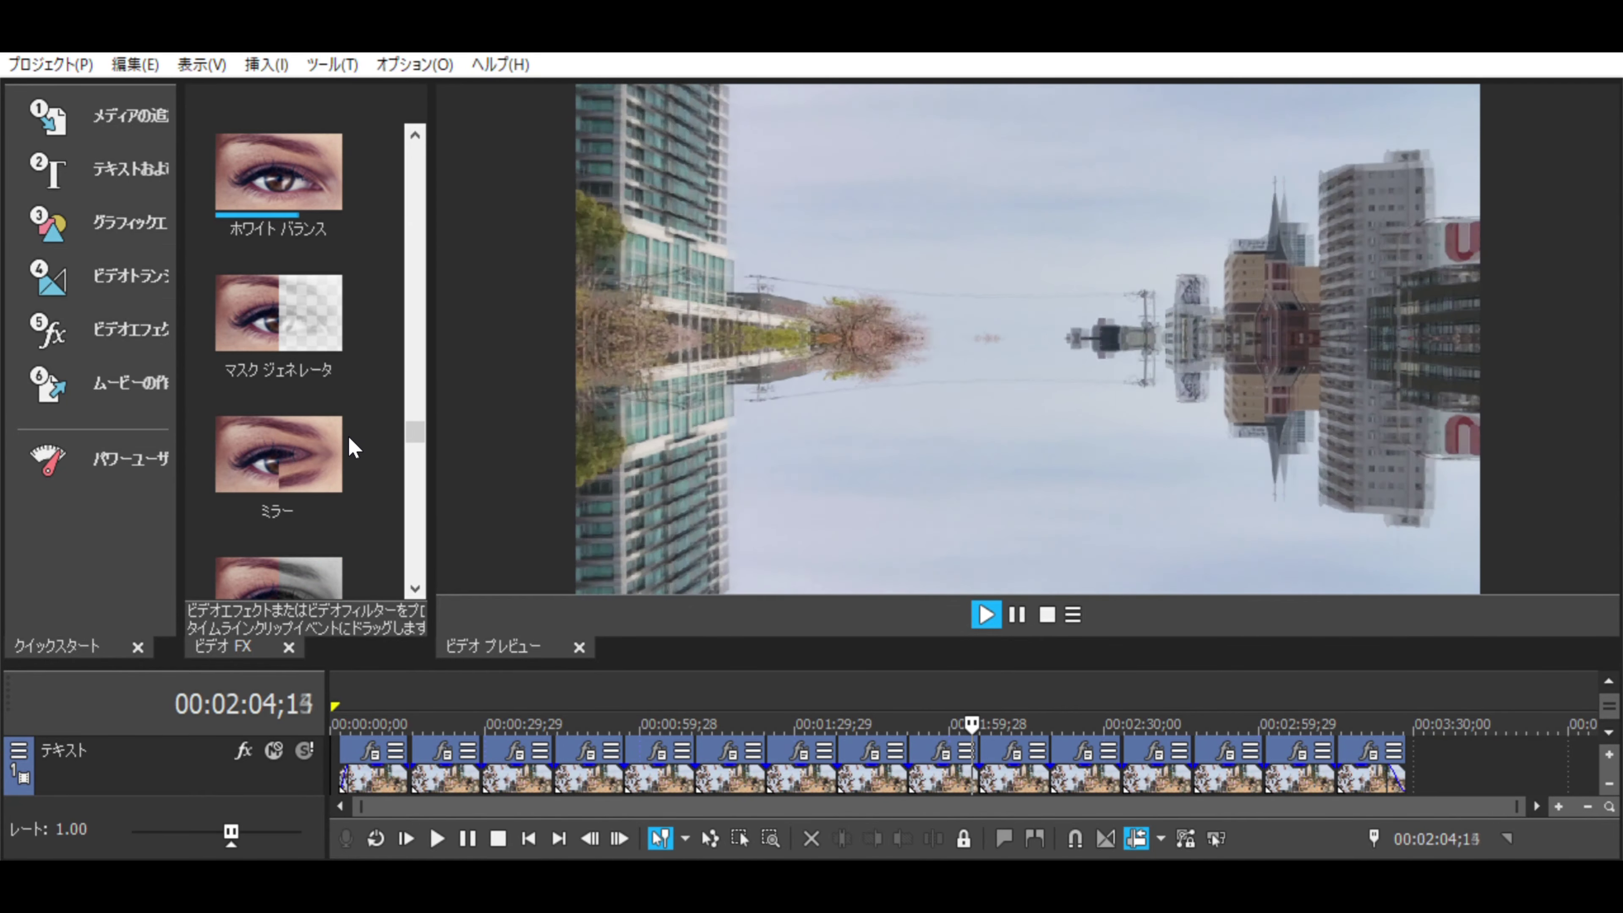
{"action": "scroll", "coordinate": [353, 447], "scroll_direction": "down", "scroll_amount": 1}
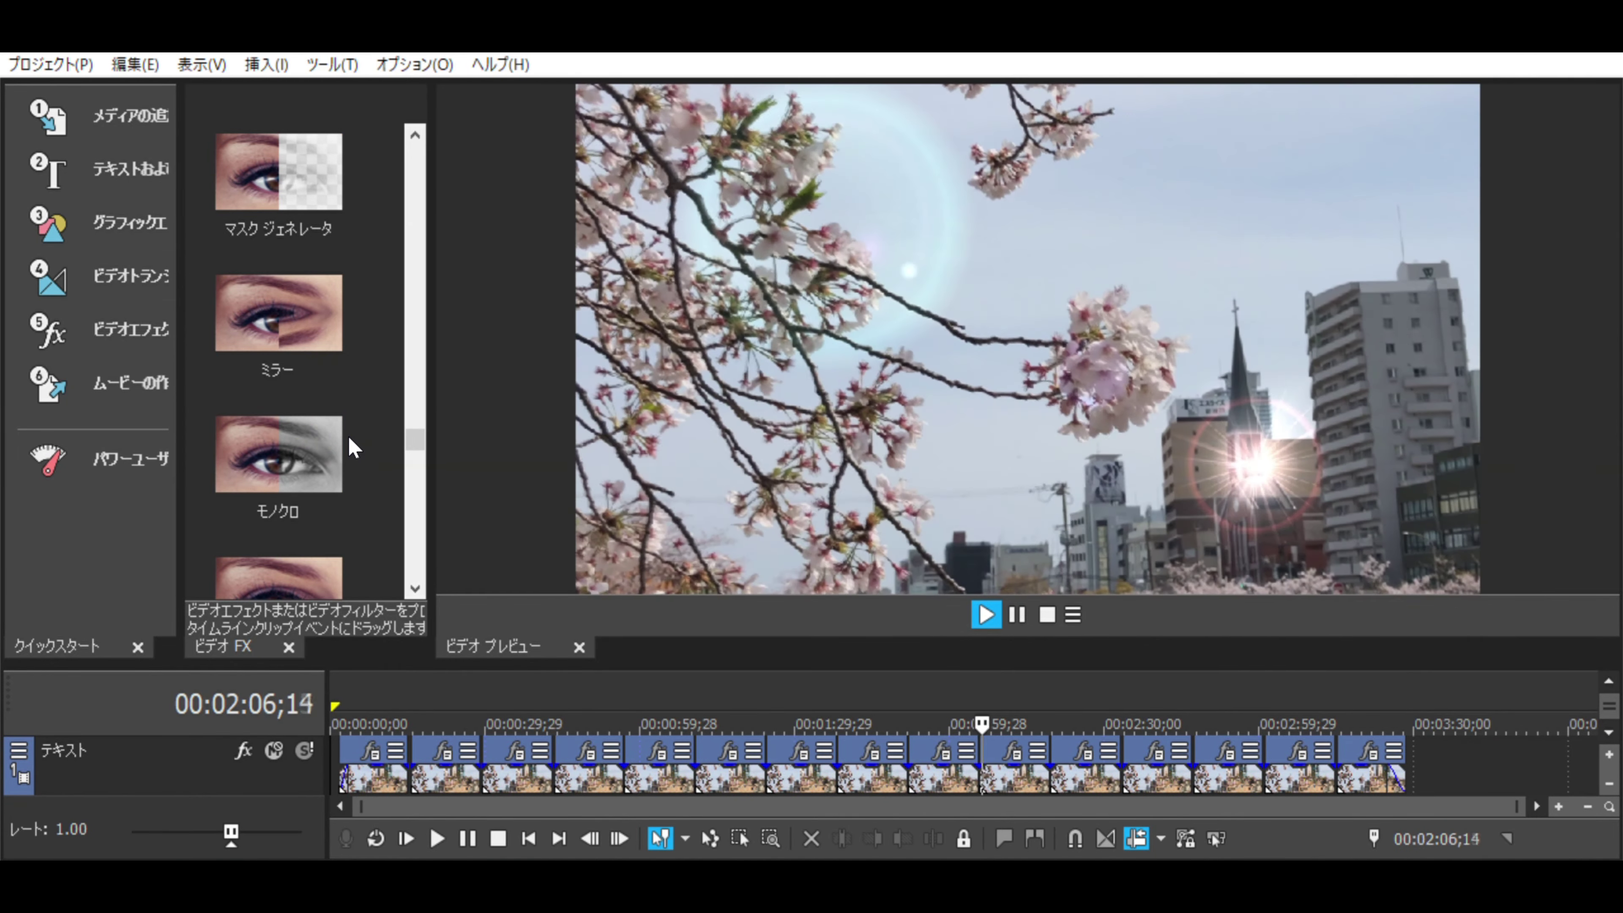
{"action": "scroll", "coordinate": [353, 446], "scroll_direction": "down", "scroll_amount": 1}
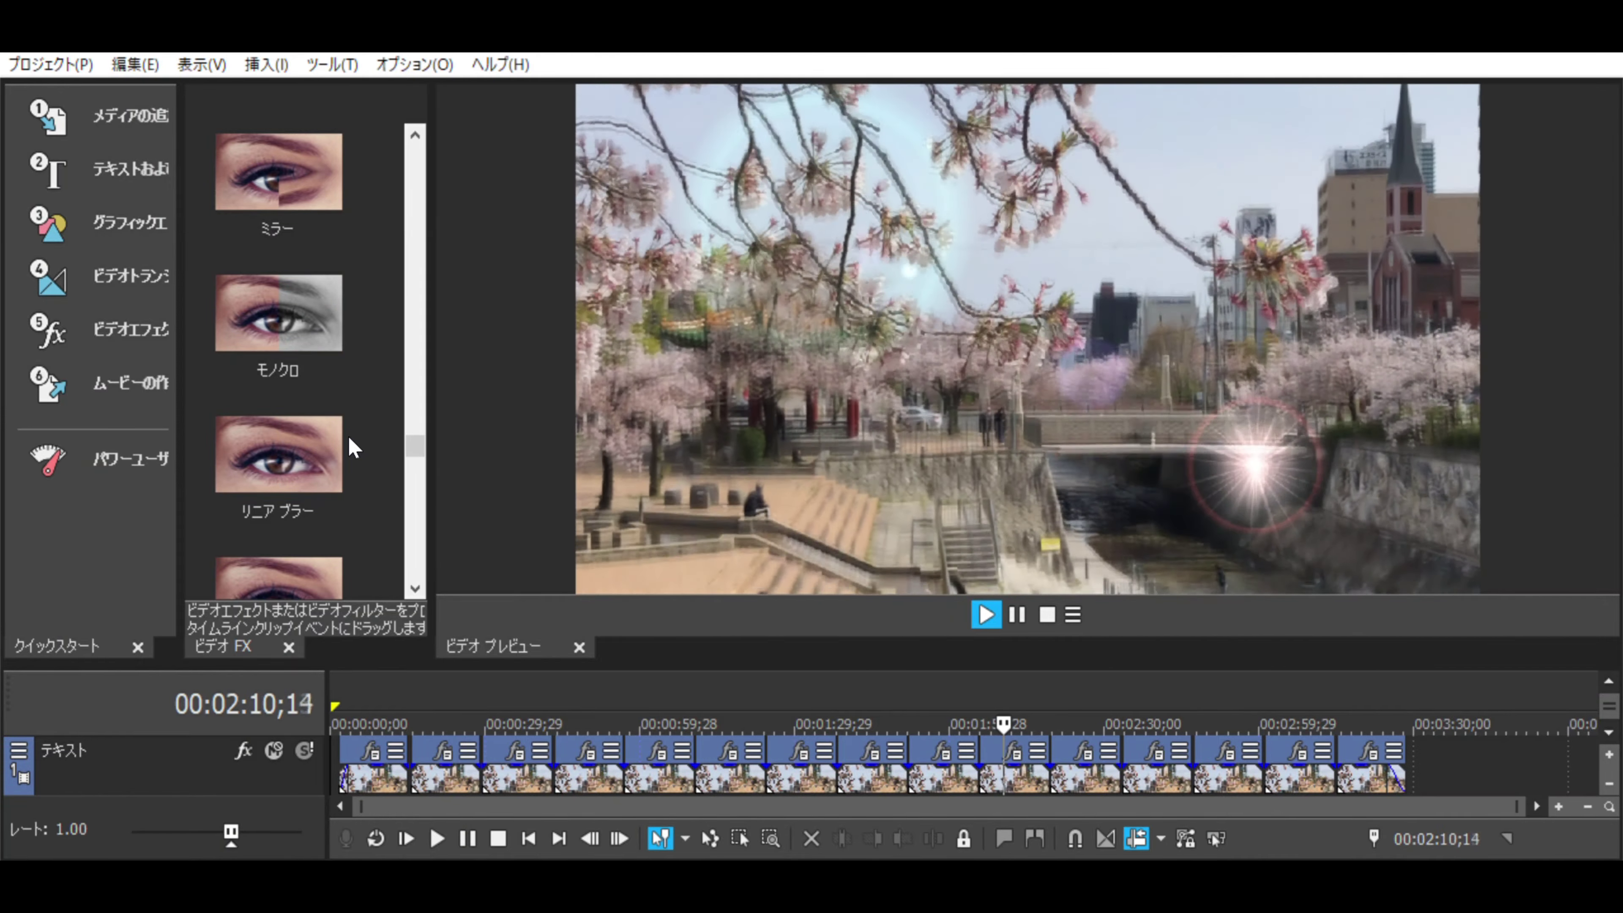
{"action": "scroll", "coordinate": [353, 446], "scroll_direction": "down", "scroll_amount": 1}
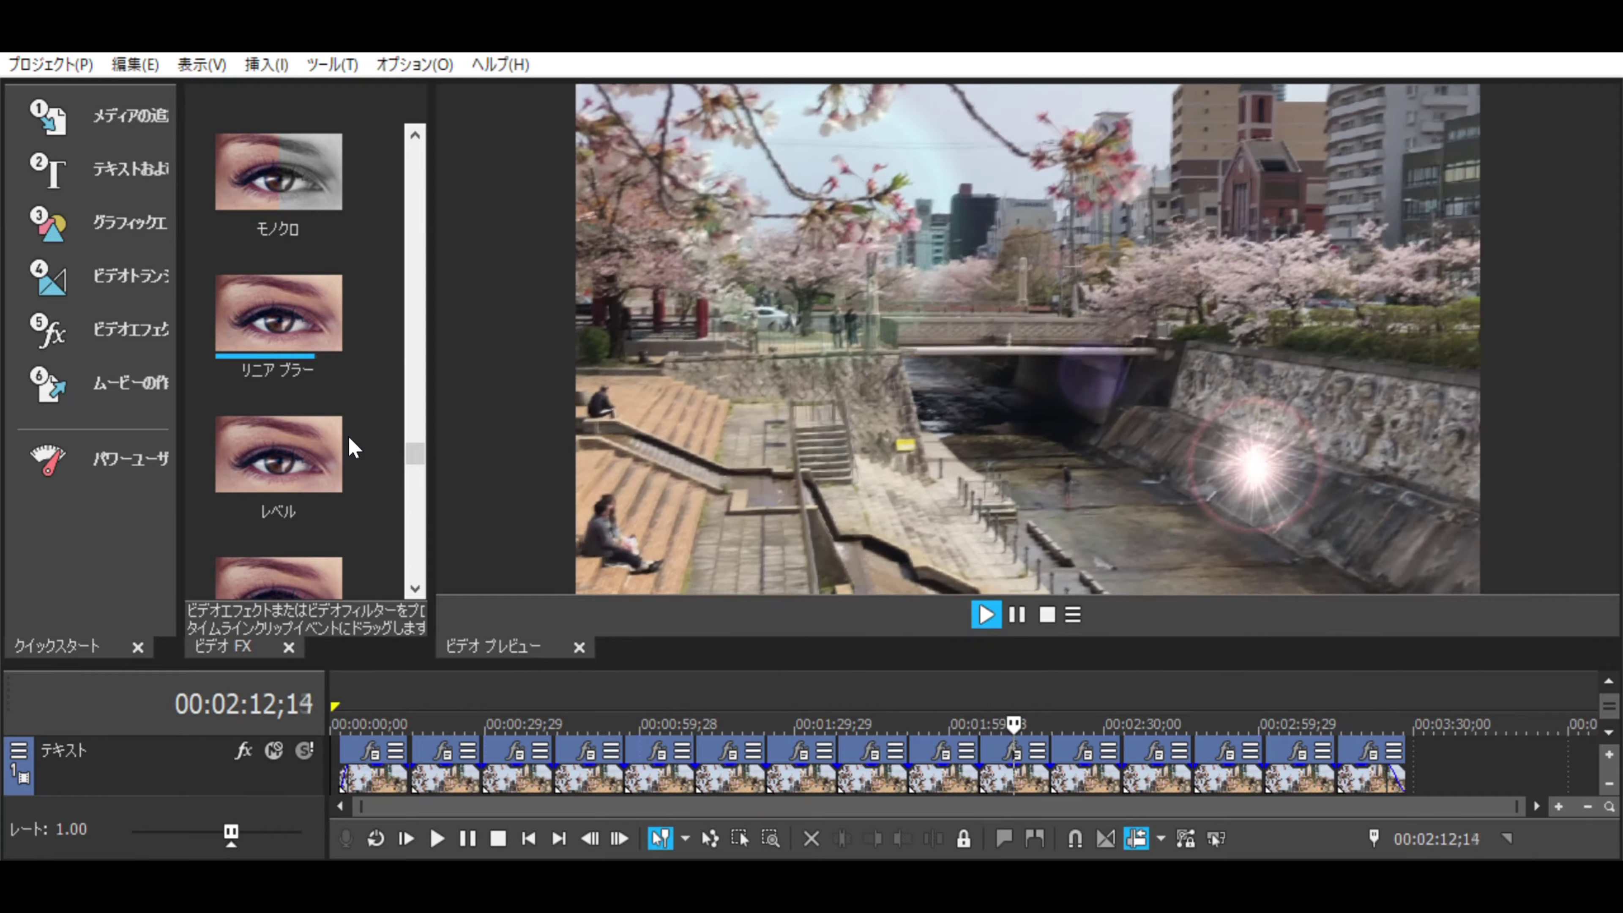
{"action": "scroll", "coordinate": [353, 446], "scroll_direction": "down", "scroll_amount": 1}
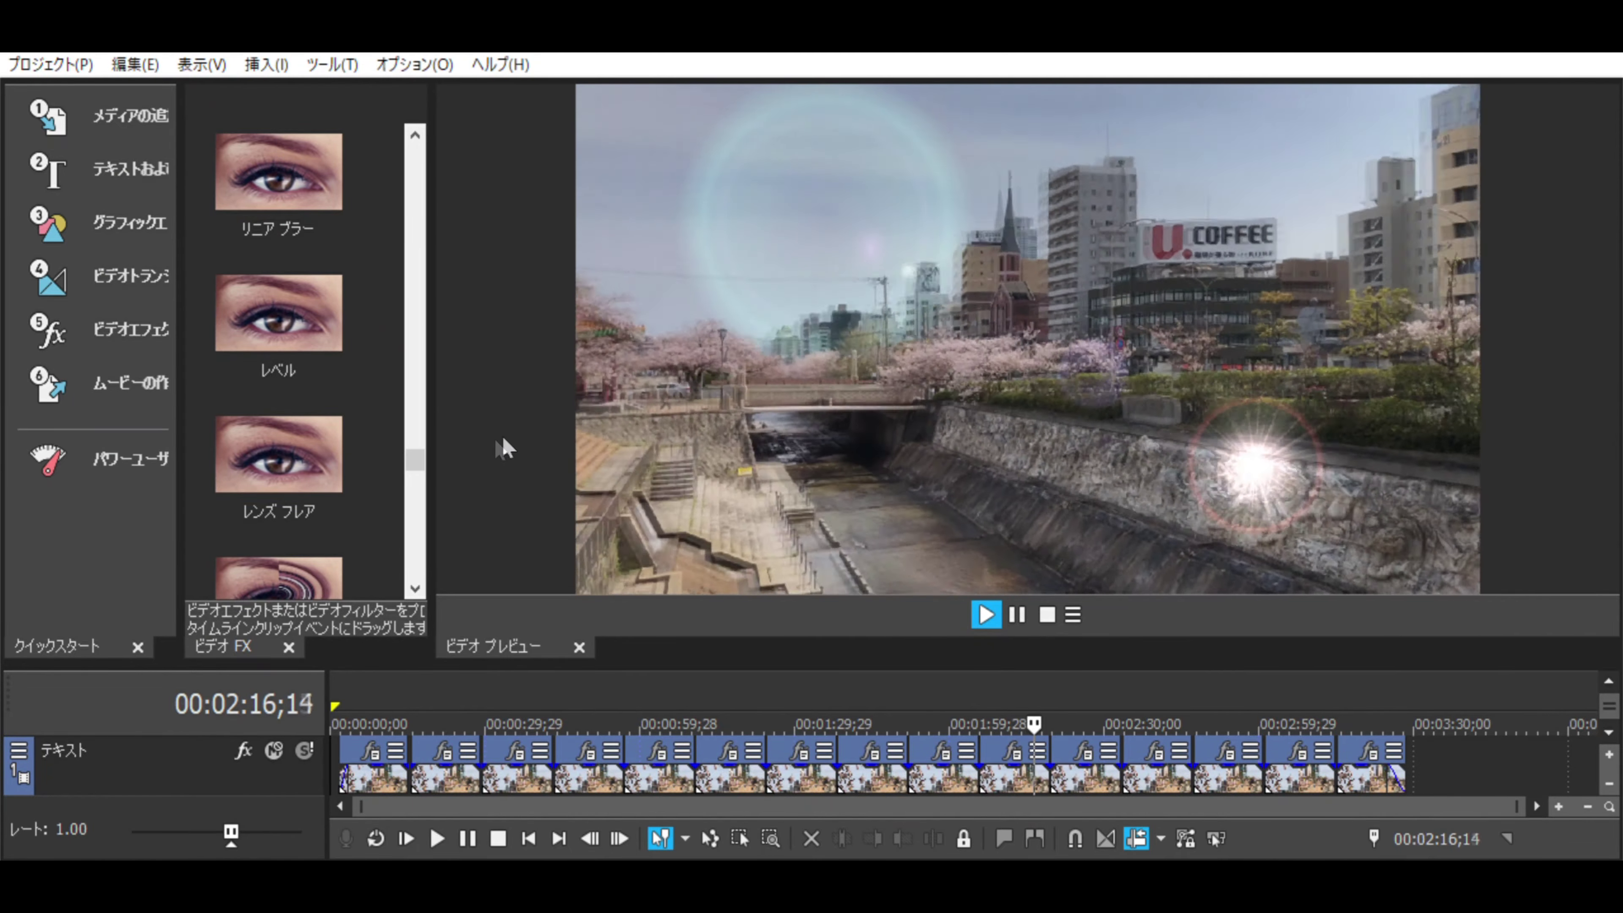
- Examine the remaining video effects from 渦巻 through 明るさとコントラスト, and go back up the list to 彩度調整
{"action": "scroll", "coordinate": [408, 478], "scroll_direction": "down", "scroll_amount": 1}
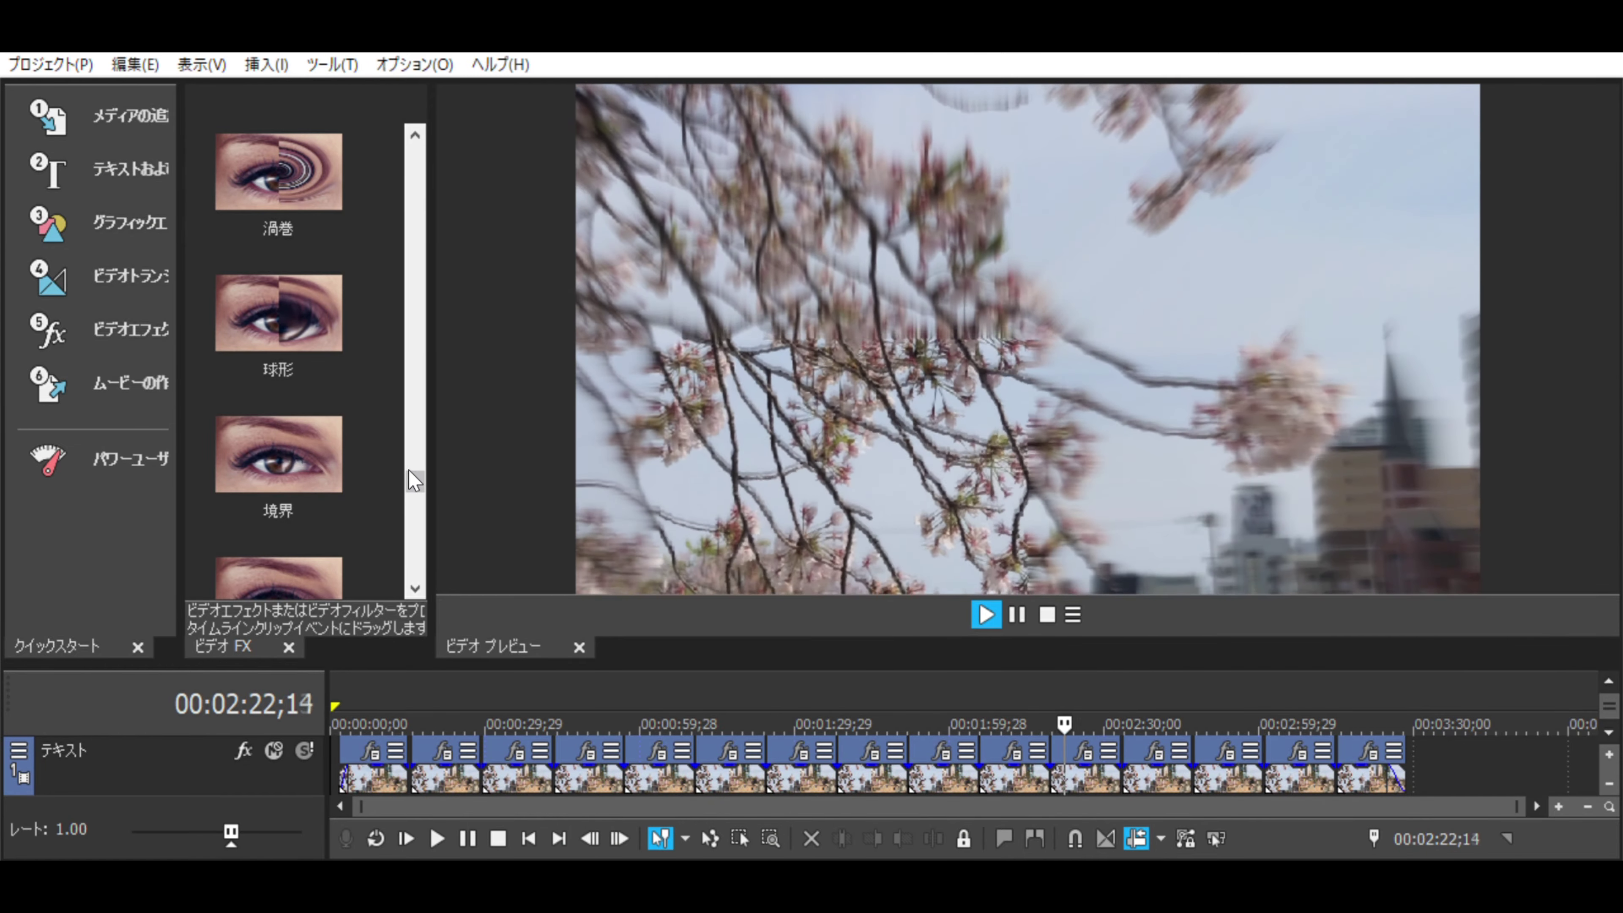
{"action": "scroll", "coordinate": [409, 470], "scroll_direction": "down", "scroll_amount": 1}
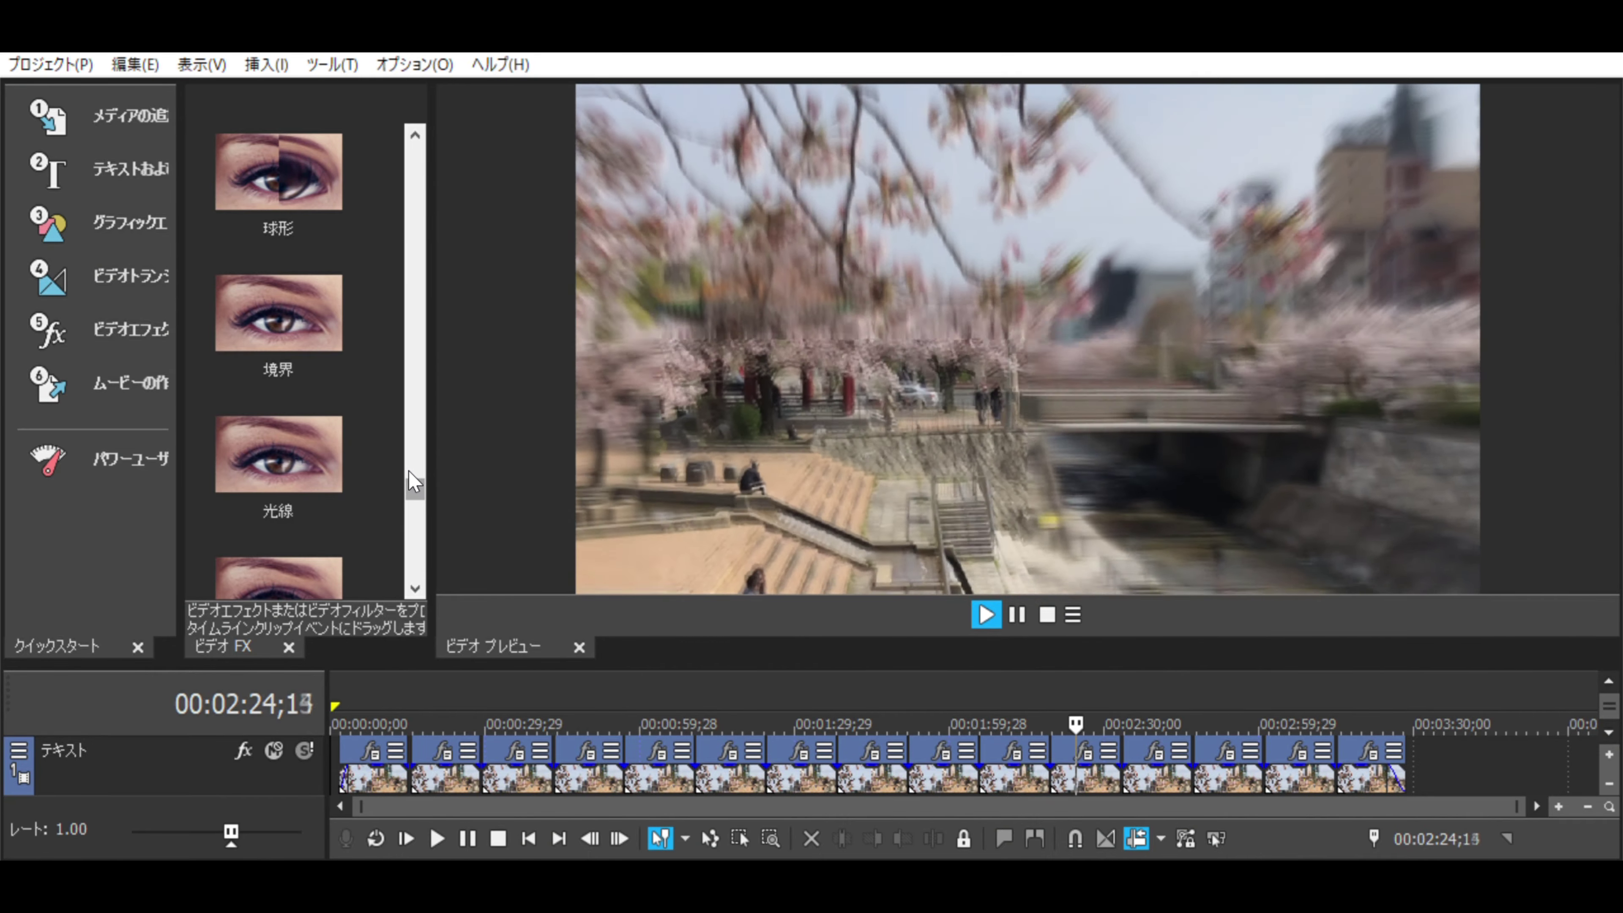
{"action": "scroll", "coordinate": [410, 471], "scroll_direction": "down", "scroll_amount": 1}
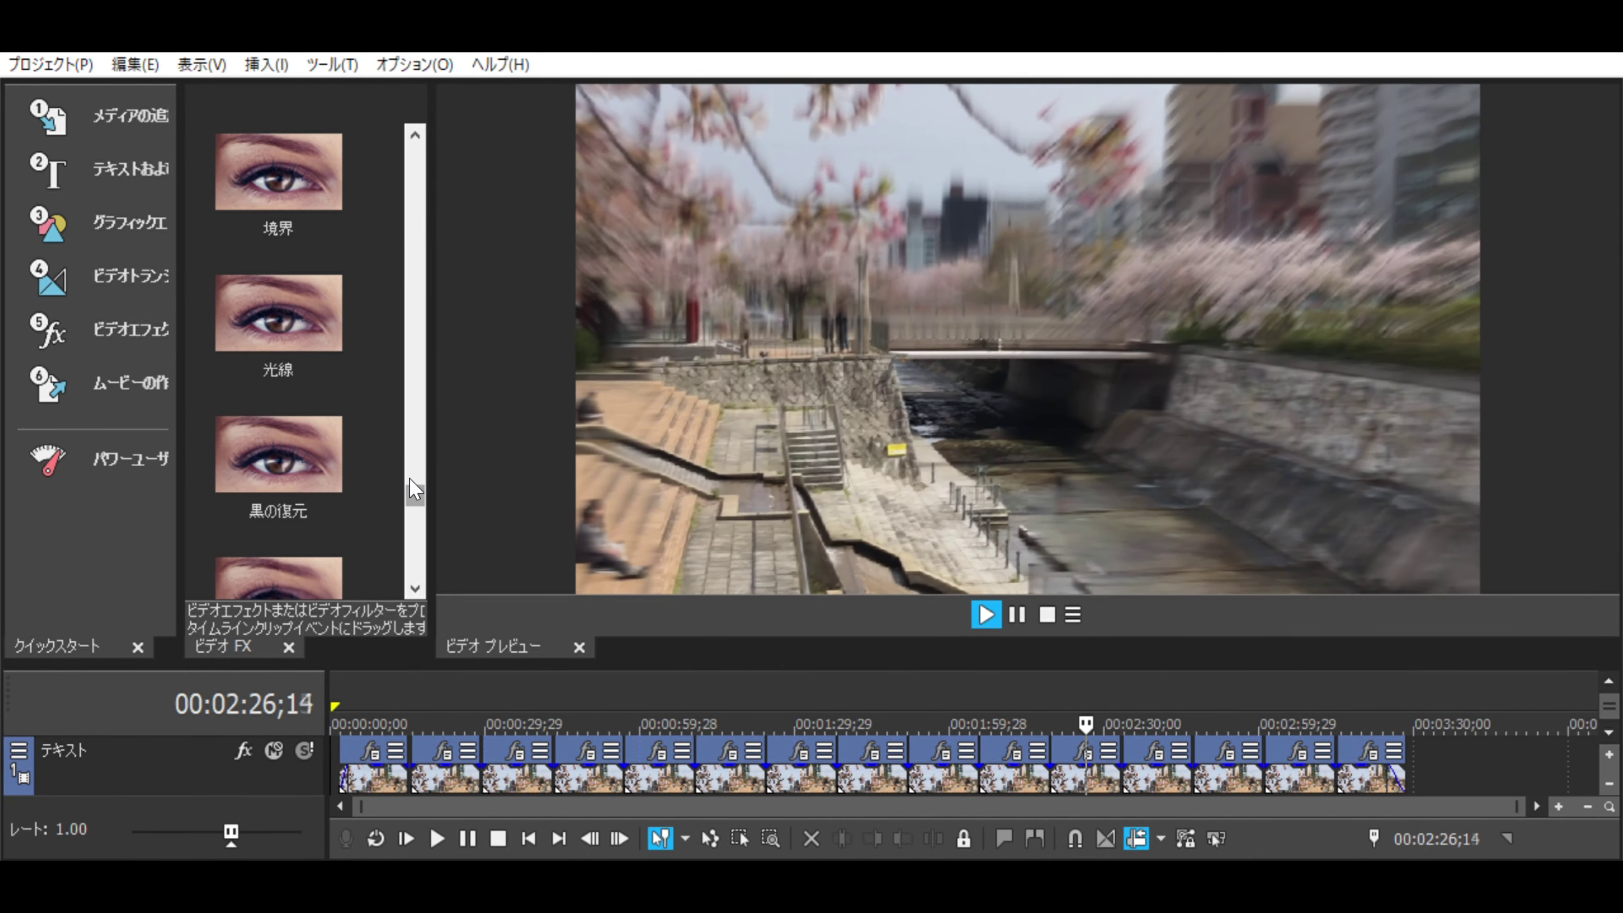
{"action": "scroll", "coordinate": [410, 479], "scroll_direction": "down", "scroll_amount": 1}
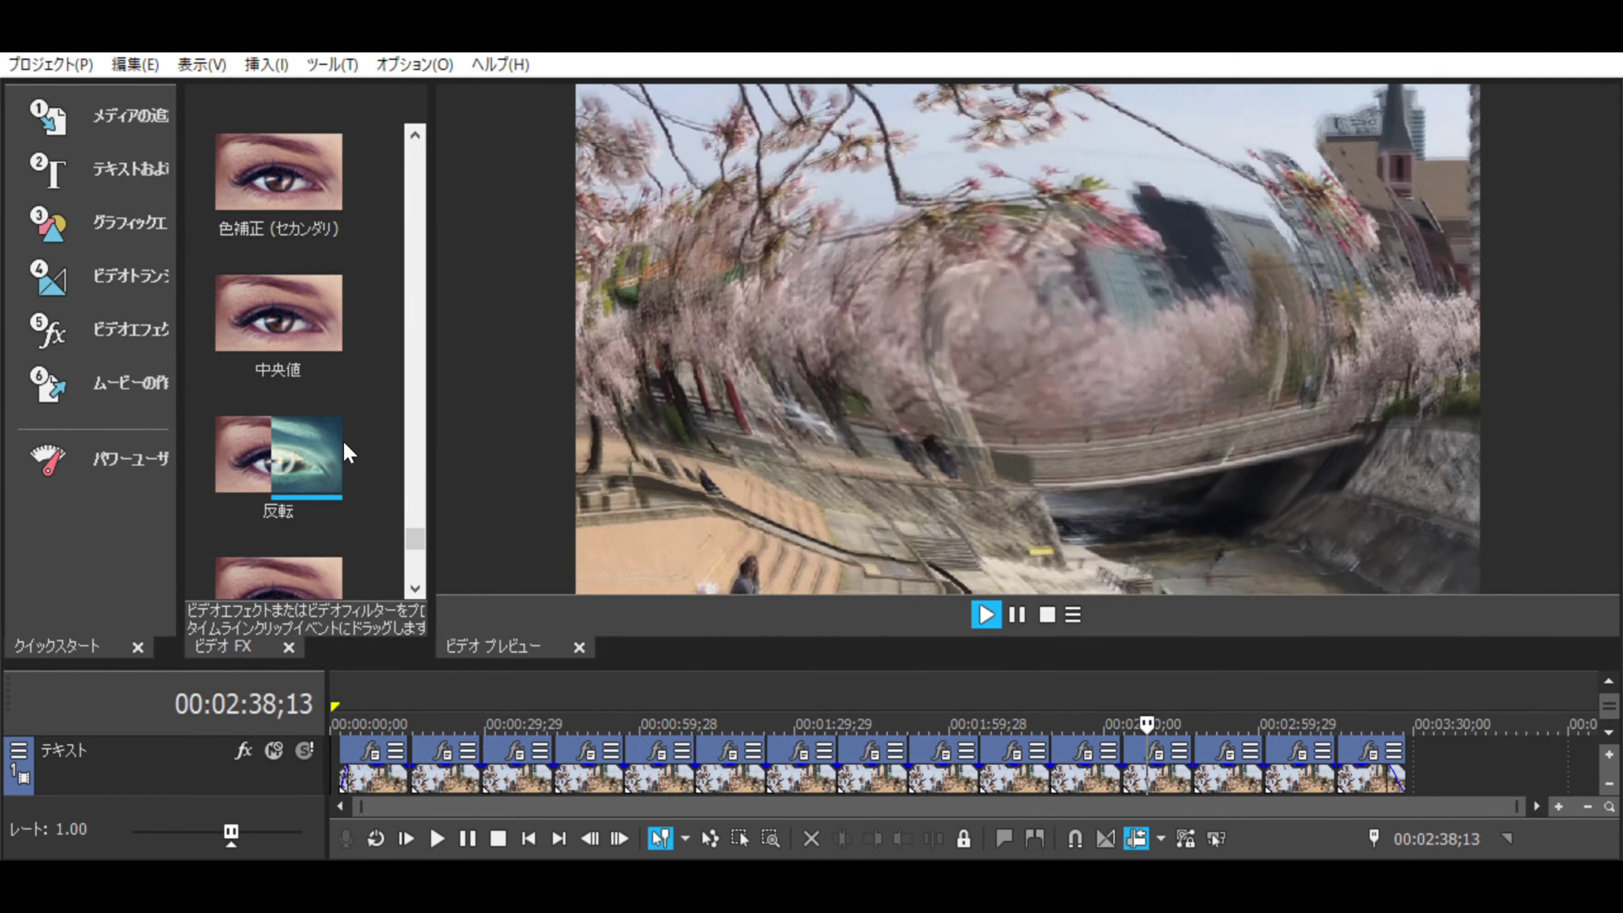
{"action": "scroll", "coordinate": [351, 454], "scroll_direction": "down", "scroll_amount": 1}
{"action": "scroll", "coordinate": [357, 459], "scroll_direction": "down", "scroll_amount": 1}
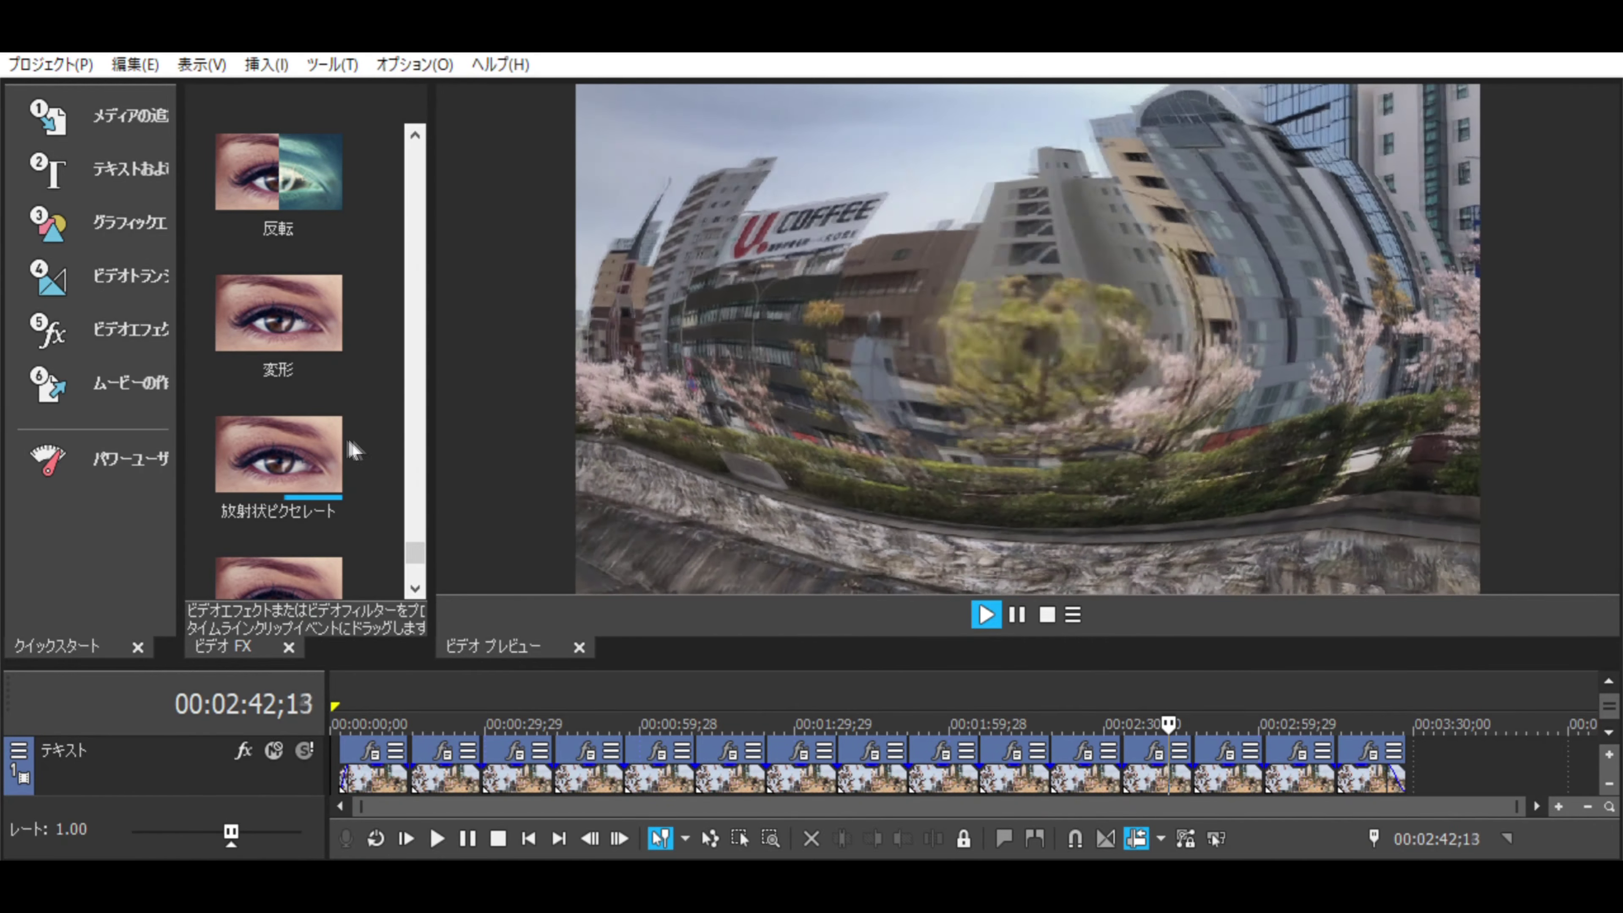
{"action": "scroll", "coordinate": [358, 447], "scroll_direction": "down", "scroll_amount": 1}
{"action": "scroll", "coordinate": [352, 441], "scroll_direction": "down", "scroll_amount": 1}
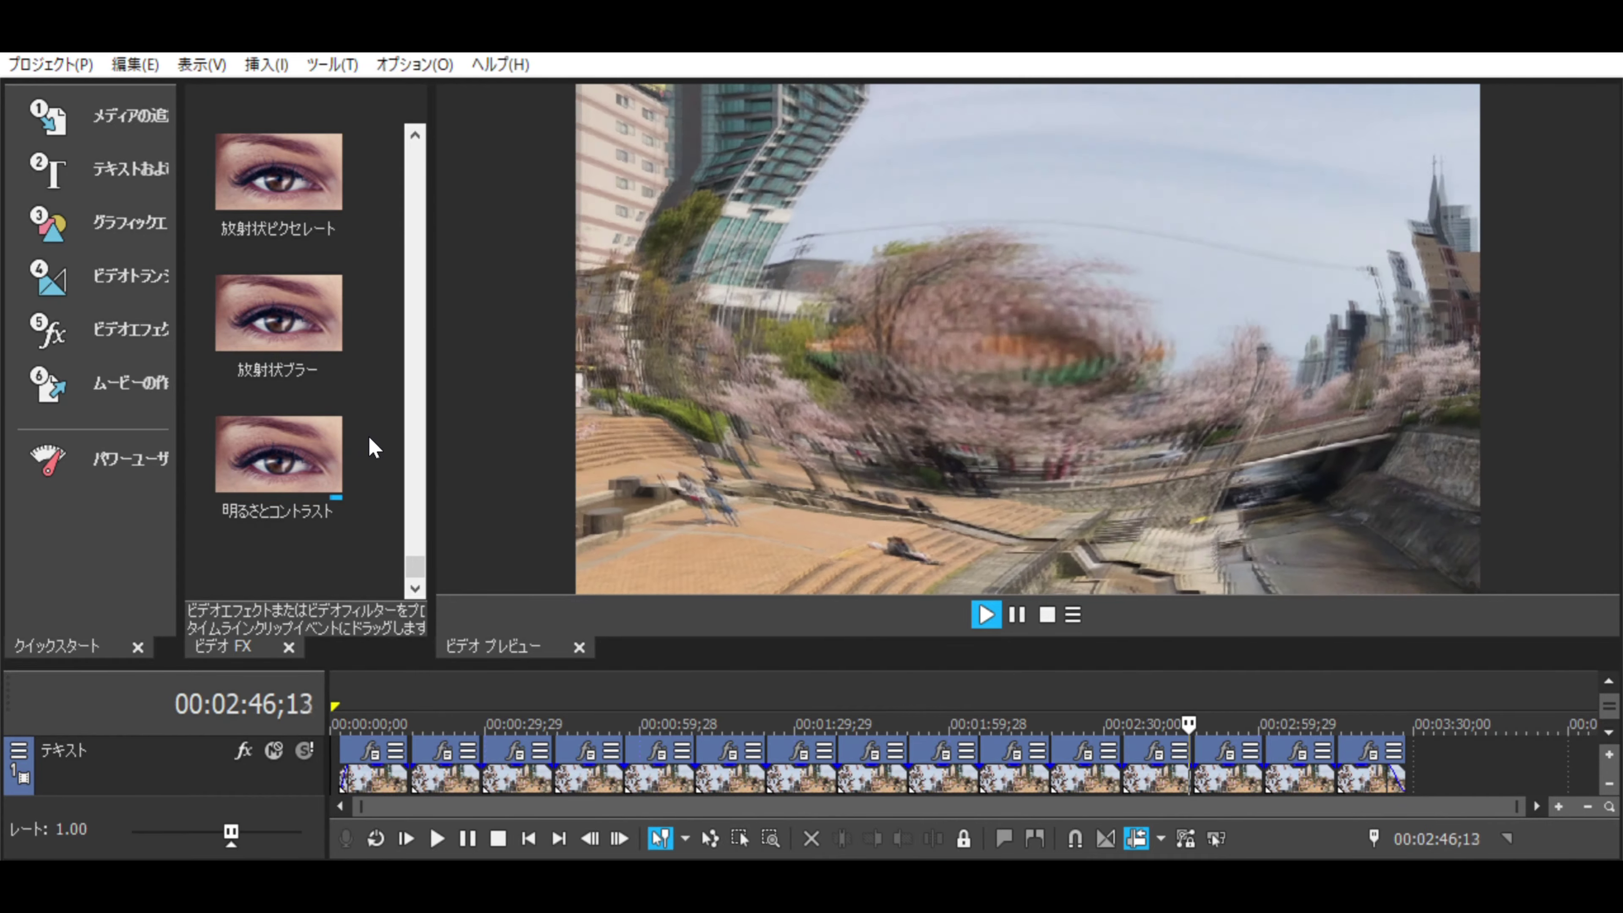
{"action": "scroll", "coordinate": [358, 435], "scroll_direction": "up", "scroll_amount": 8}
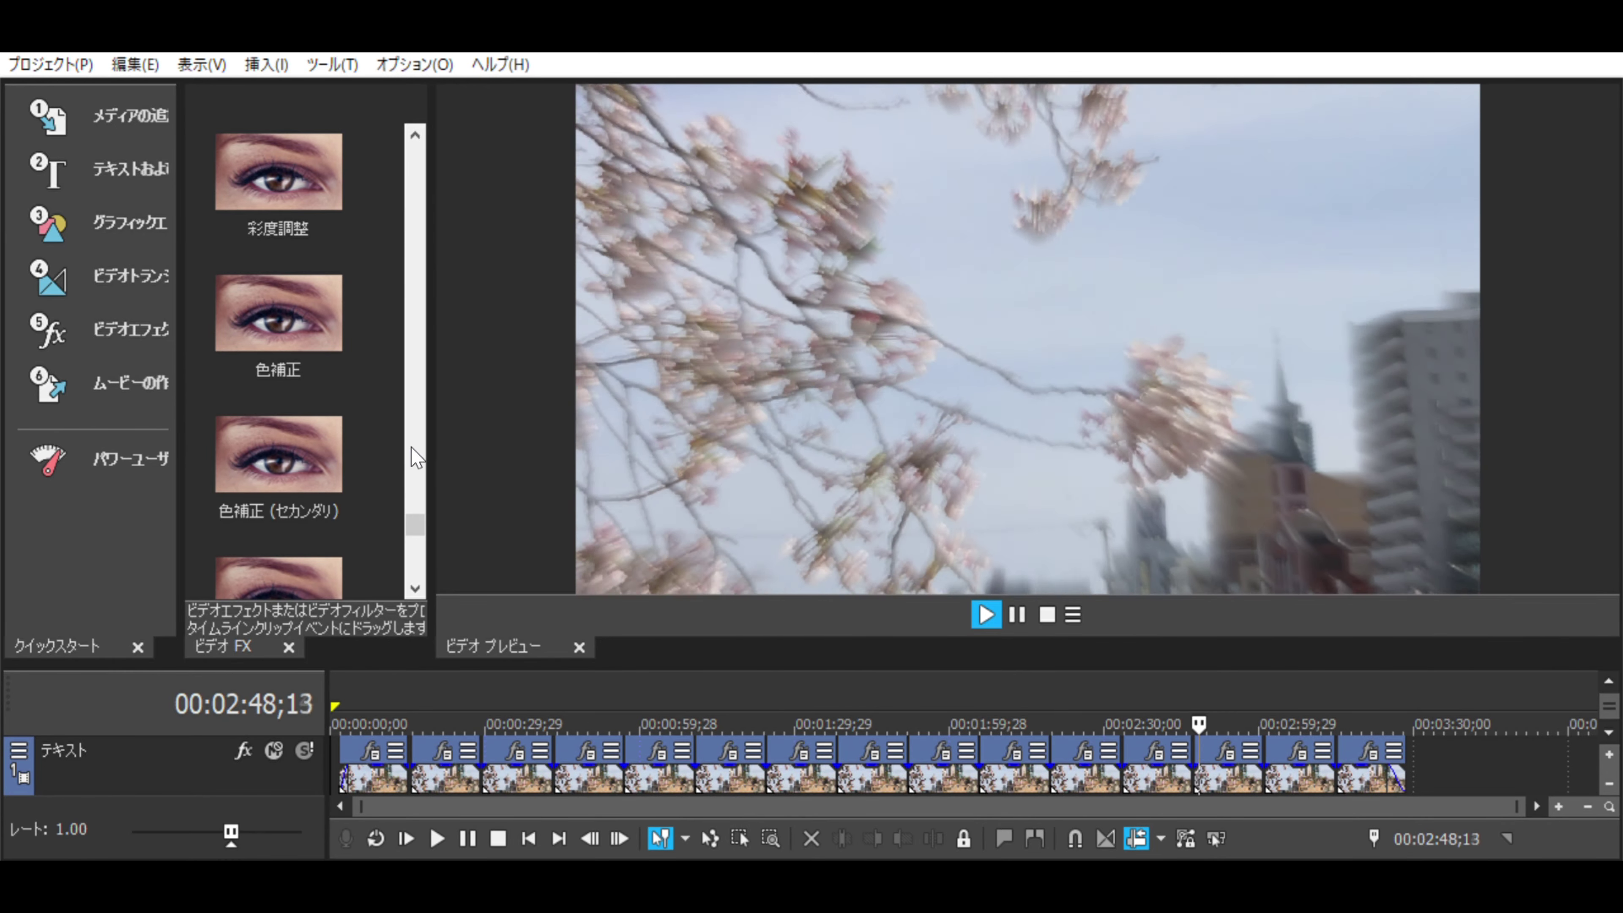